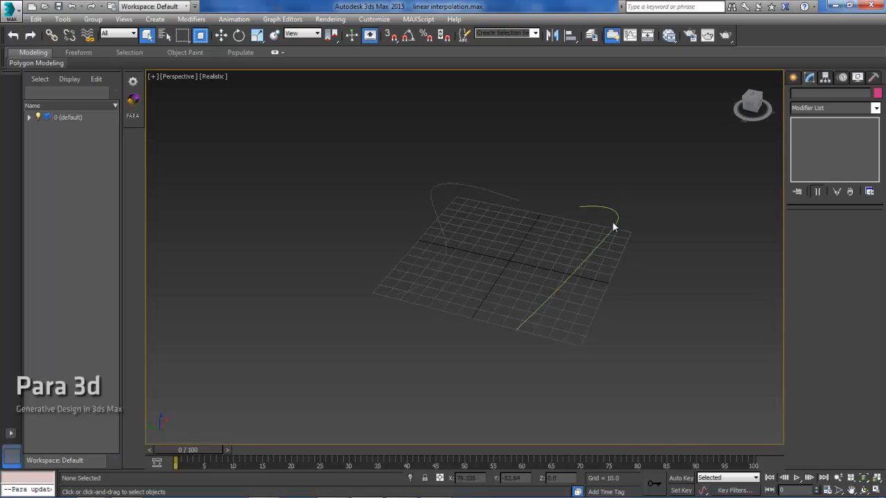
- Examine the two curves above the grid from several angles in the perspective view
{"action": "left_click_drag", "start_coordinate": [647, 274], "coordinate": [591, 260]}
{"action": "left_click_drag", "start_coordinate": [607, 297], "coordinate": [500, 245]}
{"action": "middle_click_drag", "start_coordinate": [538, 260], "coordinate": [540, 238], "text": "alt"}
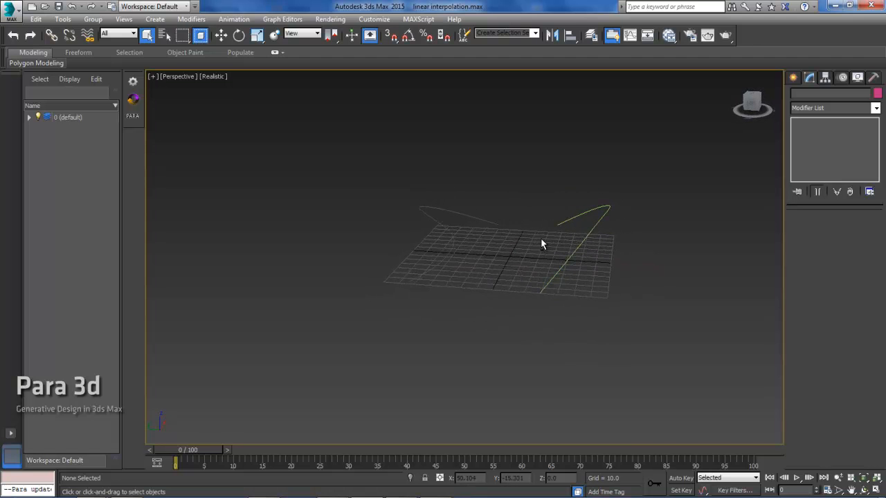
{"action": "middle_click_drag", "start_coordinate": [459, 224], "coordinate": [527, 251], "text": "alt"}
{"action": "mouse_move", "coordinate": [510, 205]}
{"action": "middle_mouse_down", "text": "alt"}
{"action": "mouse_move", "coordinate": [522, 212]}
{"action": "mouse_move", "coordinate": [513, 199]}
{"action": "middle_mouse_up", "text": "alt"}
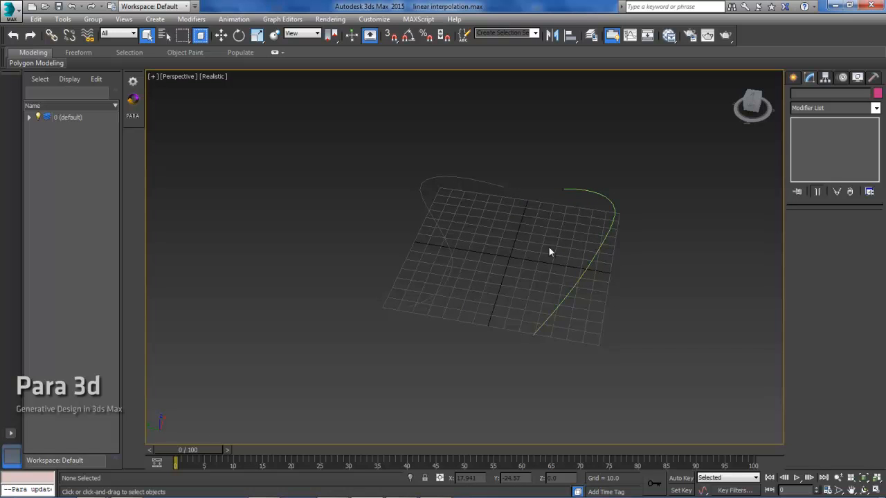
{"action": "middle_click_drag", "start_coordinate": [573, 252], "coordinate": [527, 220], "text": "alt"}
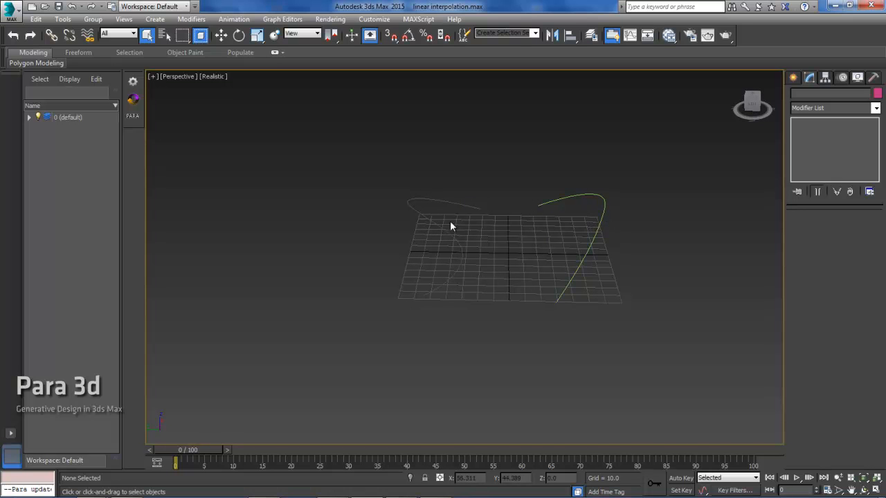
{"action": "middle_click_drag", "start_coordinate": [480, 175], "coordinate": [516, 185]}
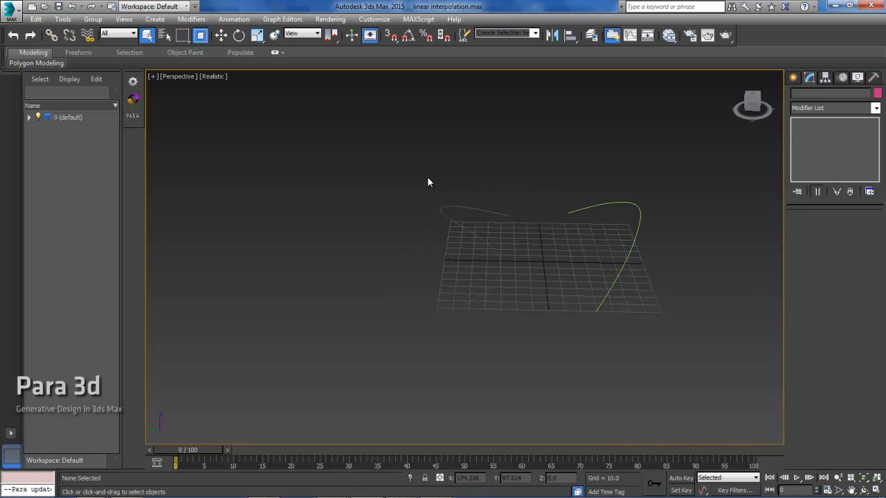
{"action": "left_click", "coordinate": [638, 247]}
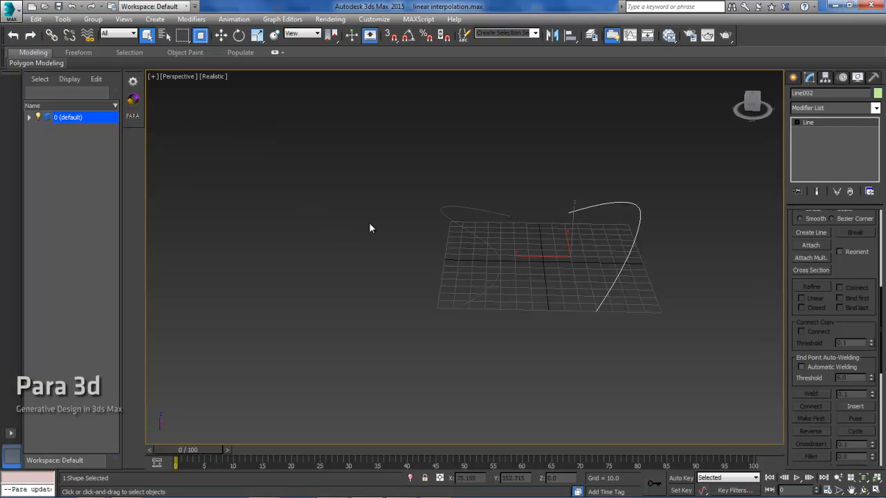
{"action": "left_click", "coordinate": [537, 346]}
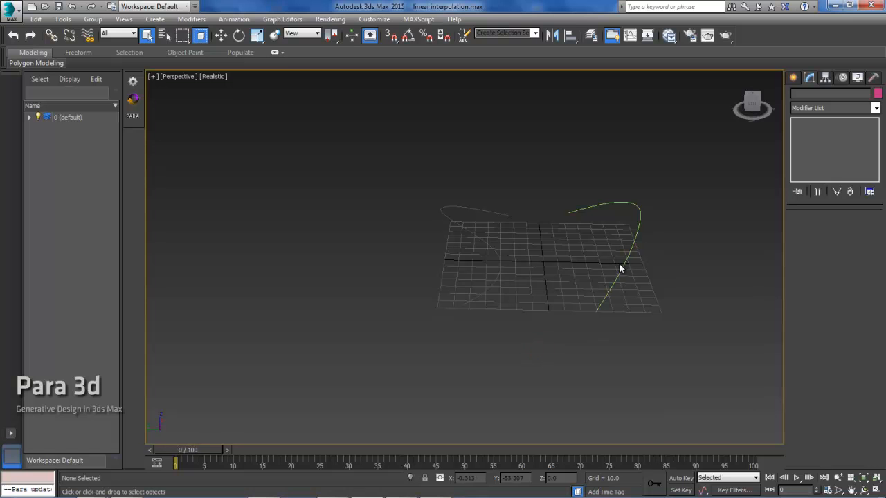
{"action": "left_click", "coordinate": [546, 171]}
{"action": "middle_click_drag", "start_coordinate": [606, 225], "coordinate": [570, 251], "text": "alt"}
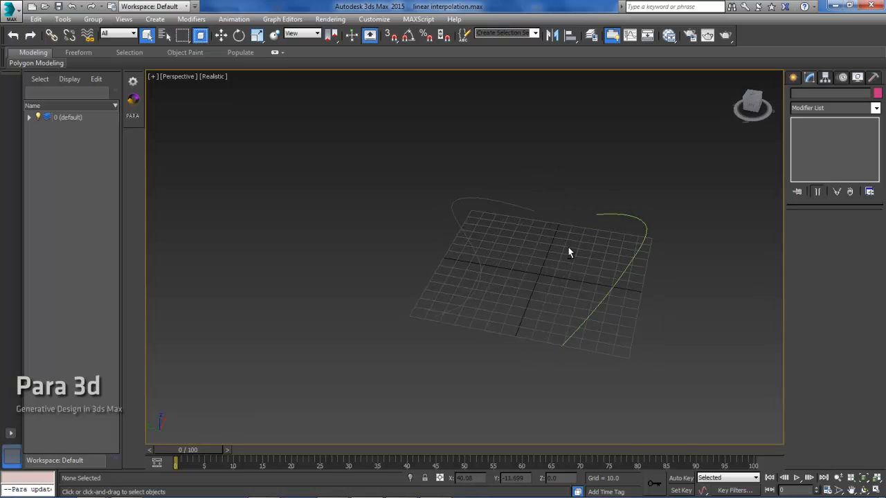
- Create a Para 3d parametric shape with sub-object counts of 6 vertices and 10 splines
{"action": "left_click", "coordinate": [133, 119]}
{"action": "left_click_drag", "start_coordinate": [449, 206], "coordinate": [328, 146]}
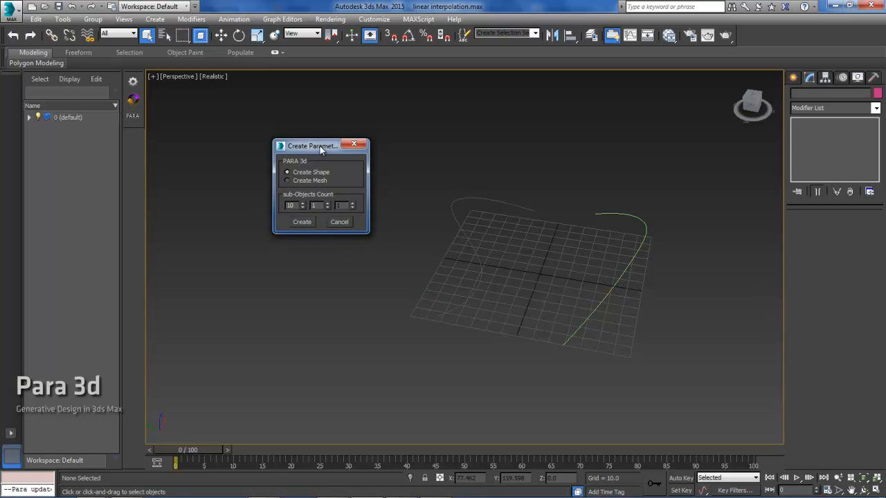
{"action": "left_click_drag", "start_coordinate": [323, 147], "coordinate": [294, 139]}
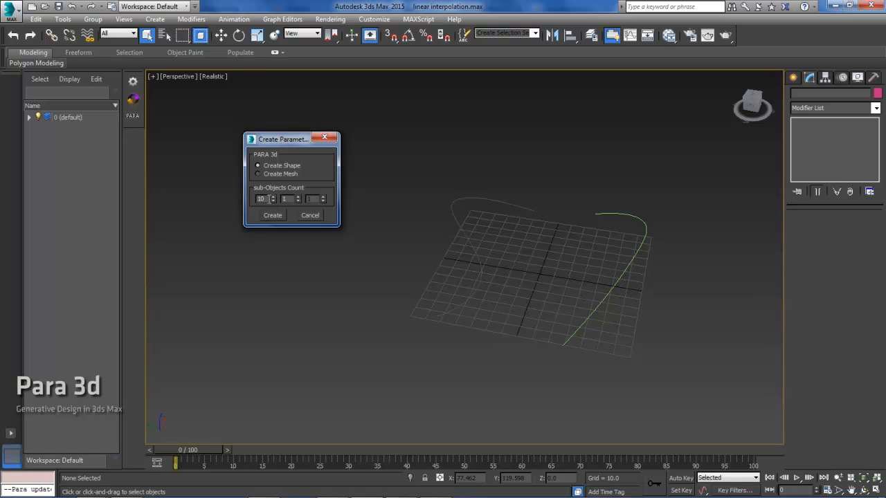
{"action": "double_click", "coordinate": [264, 198]}
{"action": "double_click", "coordinate": [288, 199]}
{"action": "type", "text": "0"}
{"action": "left_click", "coordinate": [274, 216]}
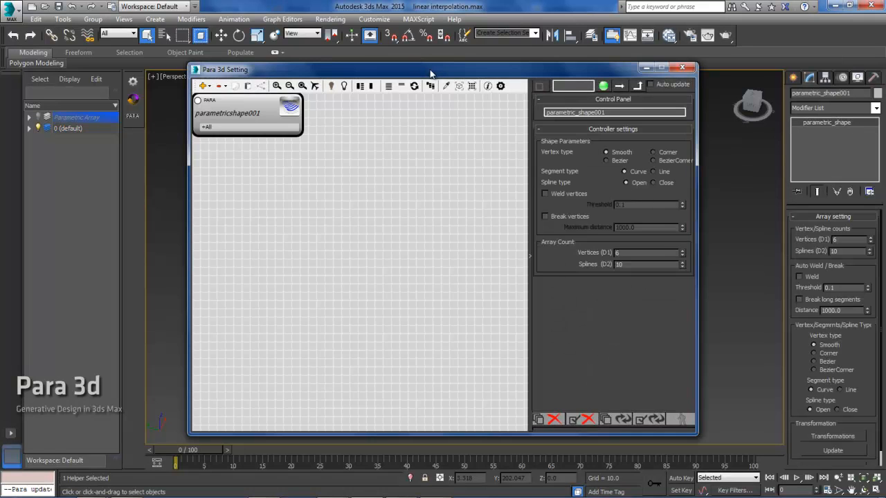
- Move and narrow the Para 3d Setting window to uncover the viewport, and reposition the parametric shape node in its graph
{"action": "left_click_drag", "start_coordinate": [429, 71], "coordinate": [294, 57]}
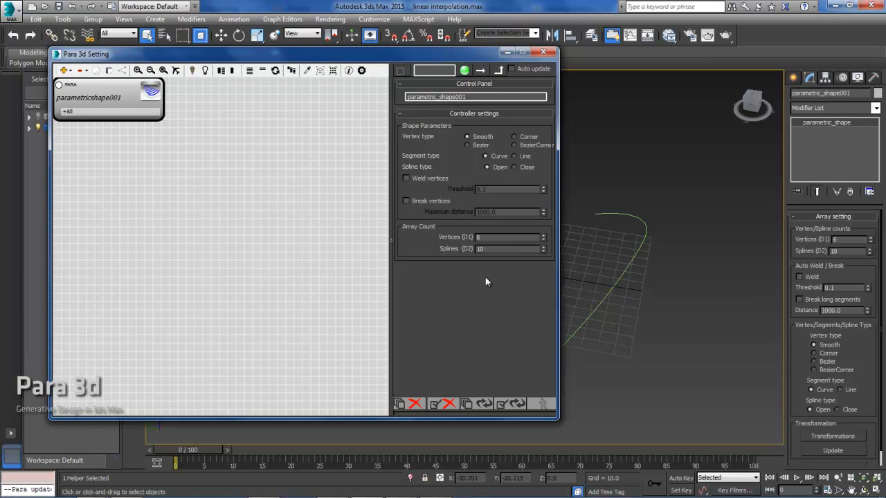
{"action": "left_click", "coordinate": [258, 179]}
{"action": "left_click", "coordinate": [146, 147]}
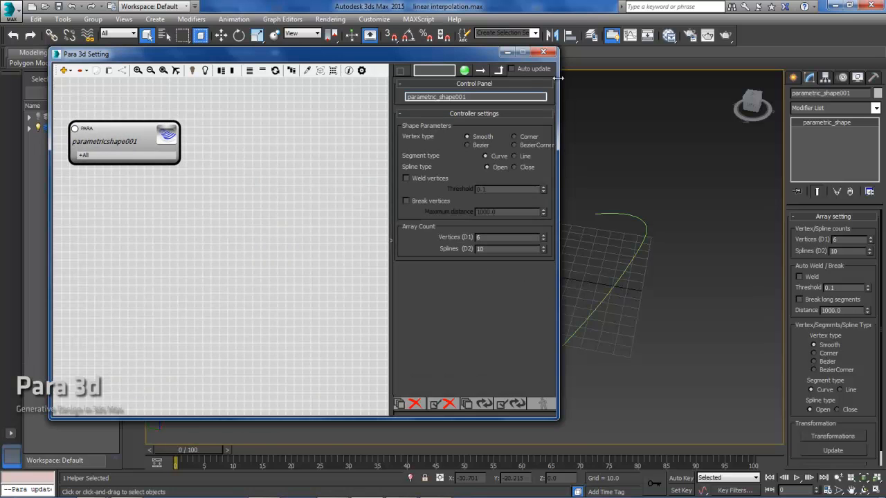
{"action": "left_click_drag", "start_coordinate": [559, 269], "coordinate": [502, 263]}
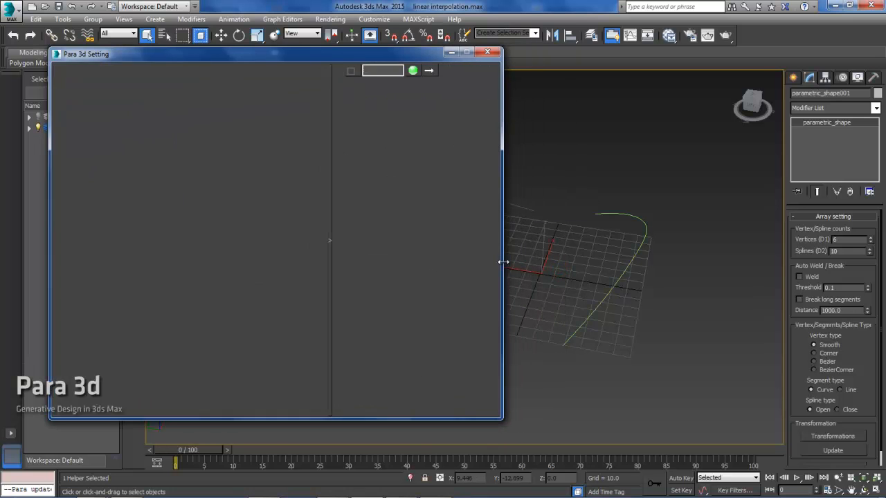
{"action": "left_click", "coordinate": [240, 190]}
{"action": "scroll", "coordinate": [242, 188], "scroll_direction": "down", "scroll_amount": 3}
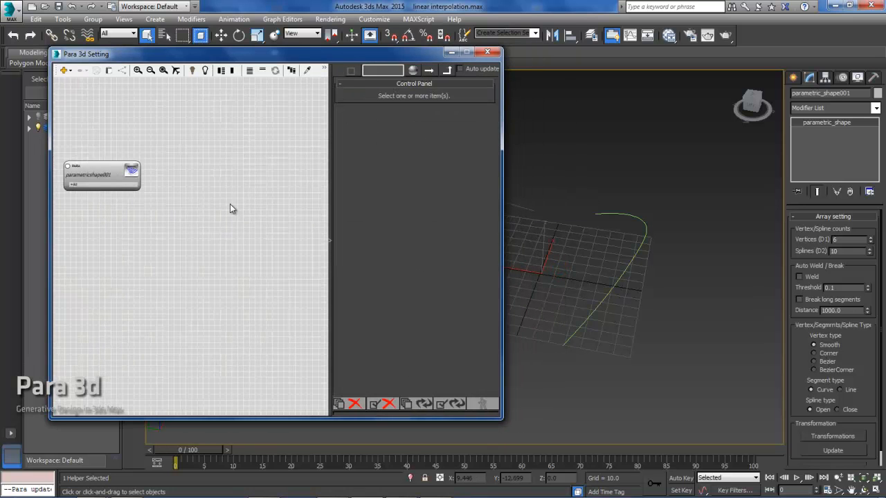
- Find the Curve Controller in the controller library and add it to the node graph
{"action": "double_click", "coordinate": [199, 175]}
{"action": "left_click", "coordinate": [279, 140]}
{"action": "type", "text": "cur"}
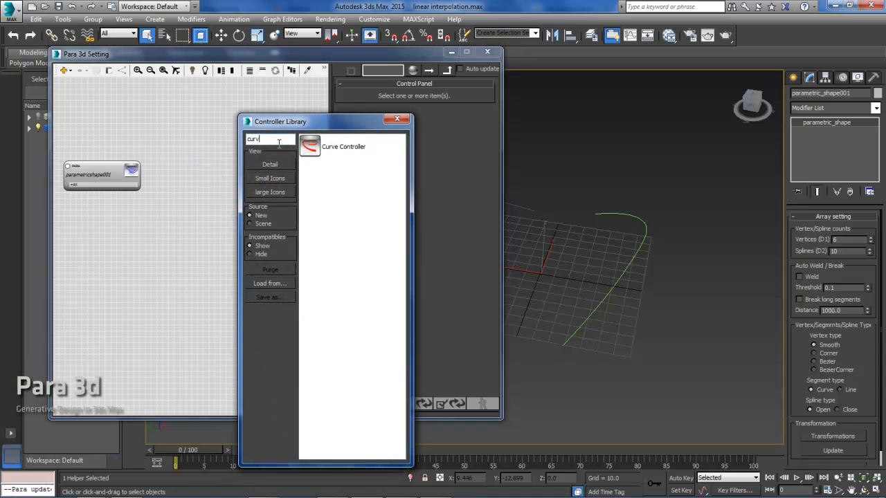
{"action": "type", "text": "v"}
{"action": "double_click", "coordinate": [310, 146]}
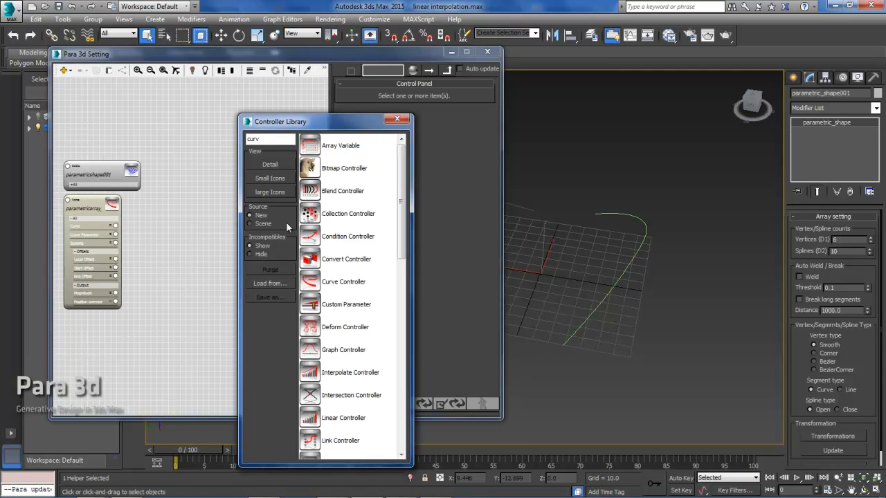
{"action": "left_click", "coordinate": [397, 119]}
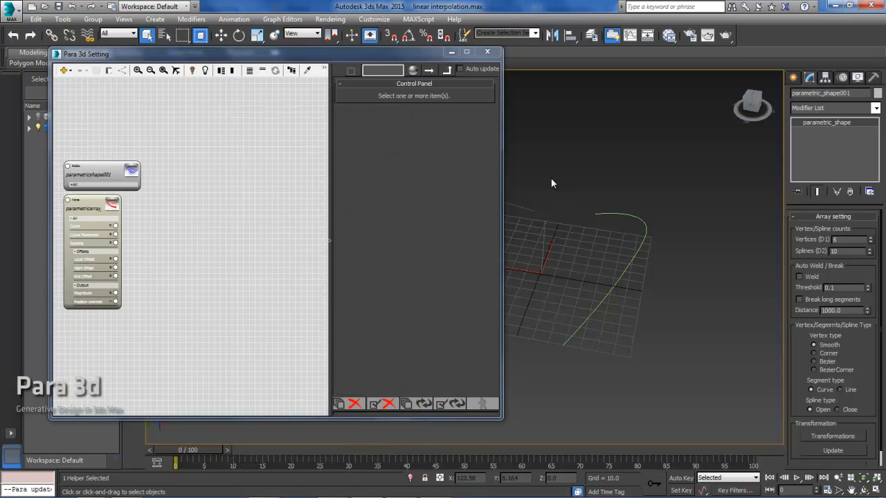
- Place the curve controller beside the shape node, rename it CurveA and assign Line001 as its spline shape
{"action": "left_click_drag", "start_coordinate": [409, 55], "coordinate": [388, 55]}
{"action": "middle_click_drag", "start_coordinate": [538, 218], "coordinate": [583, 198]}
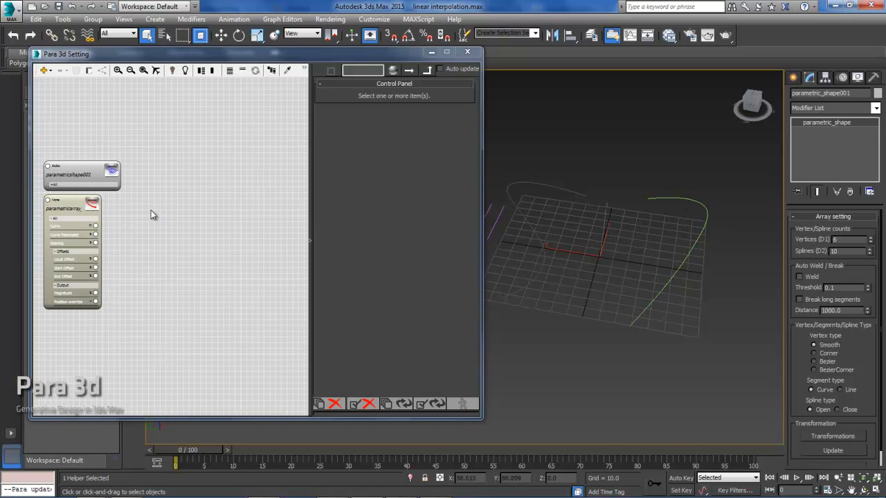
{"action": "left_click_drag", "start_coordinate": [70, 202], "coordinate": [182, 159]}
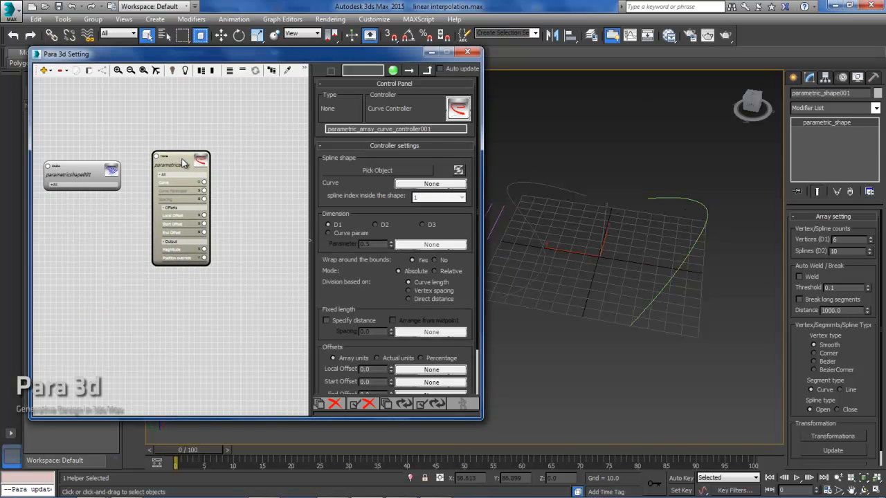
{"action": "double_click", "coordinate": [442, 130]}
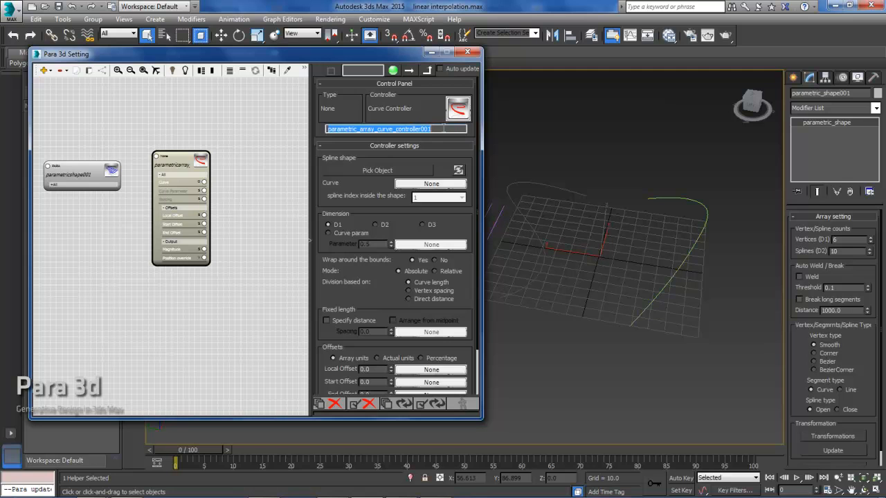
{"action": "type", "text": "CurveA"}
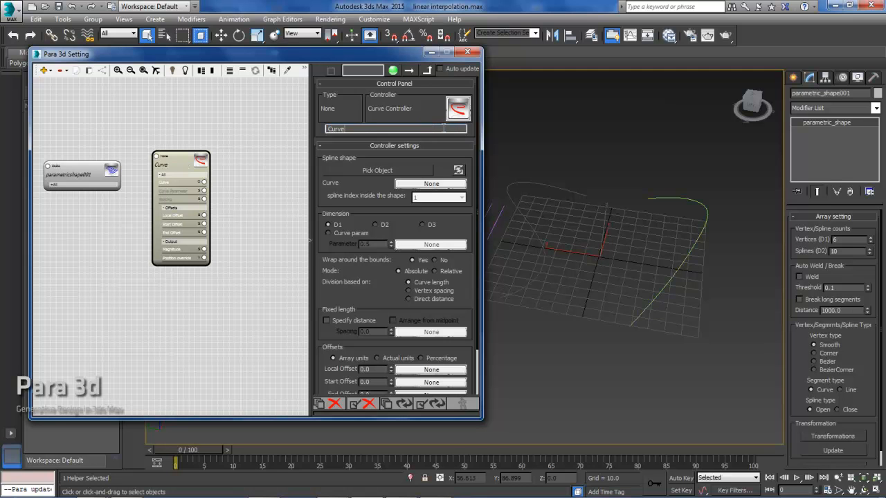
{"action": "left_click", "coordinate": [365, 168]}
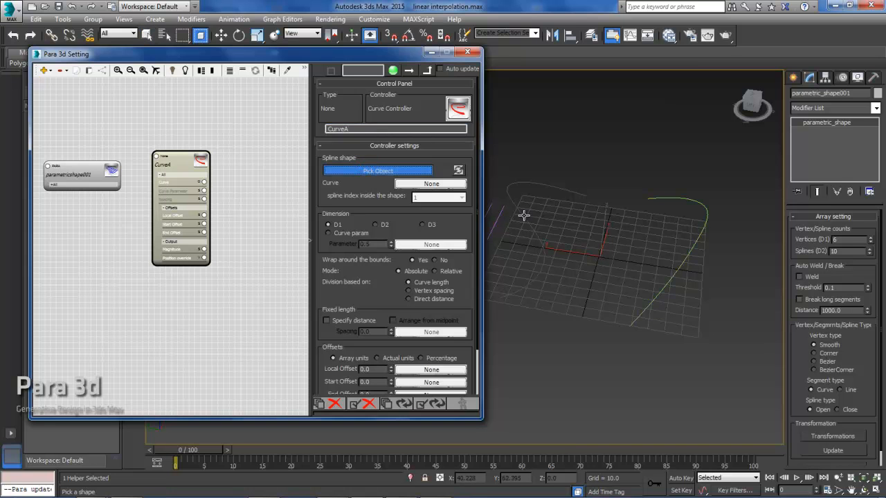
{"action": "left_click", "coordinate": [523, 217]}
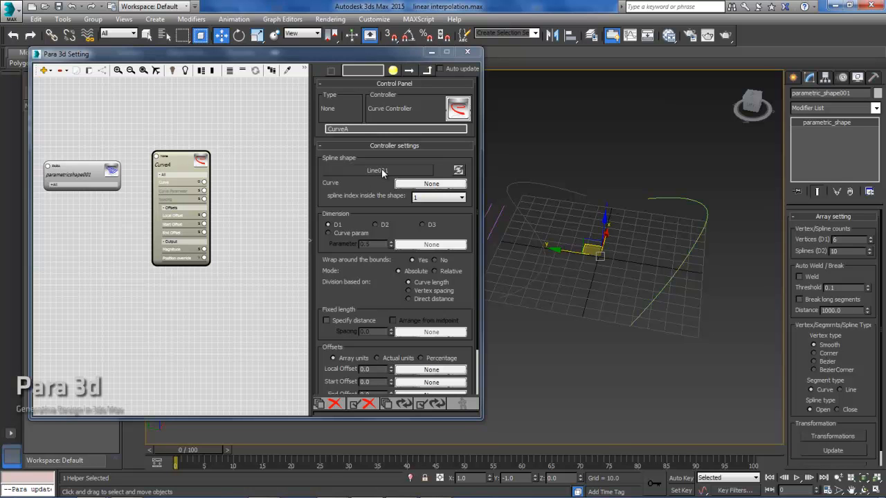
- Set the CurveA controller's type to Vector and derive its output values from Position
{"action": "left_click_drag", "start_coordinate": [170, 166], "coordinate": [162, 143]}
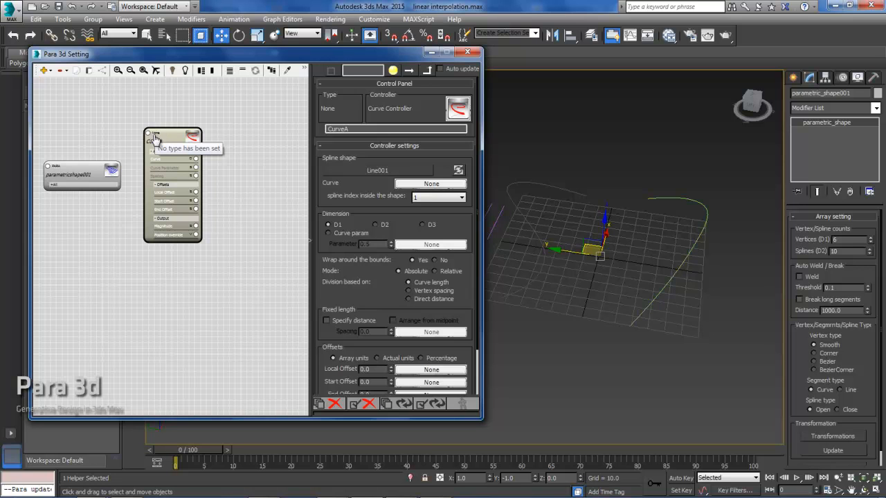
{"action": "left_click", "coordinate": [156, 137]}
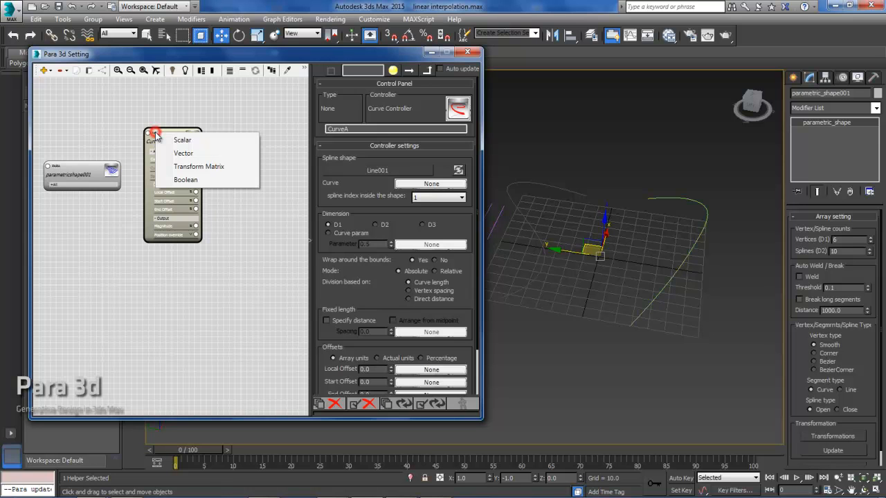
{"action": "left_click", "coordinate": [183, 154]}
{"action": "left_click_drag", "start_coordinate": [171, 139], "coordinate": [171, 139]}
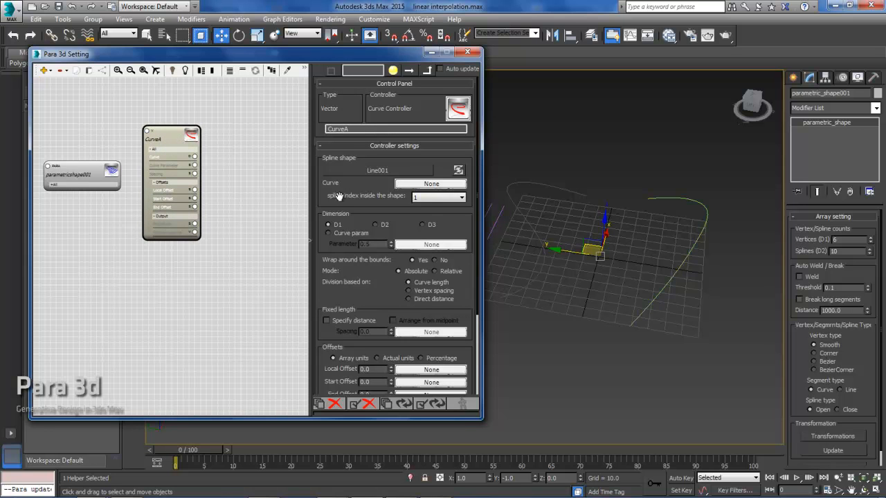
{"action": "left_click_drag", "start_coordinate": [457, 225], "coordinate": [439, 120]}
{"action": "left_click_drag", "start_coordinate": [457, 353], "coordinate": [458, 324]}
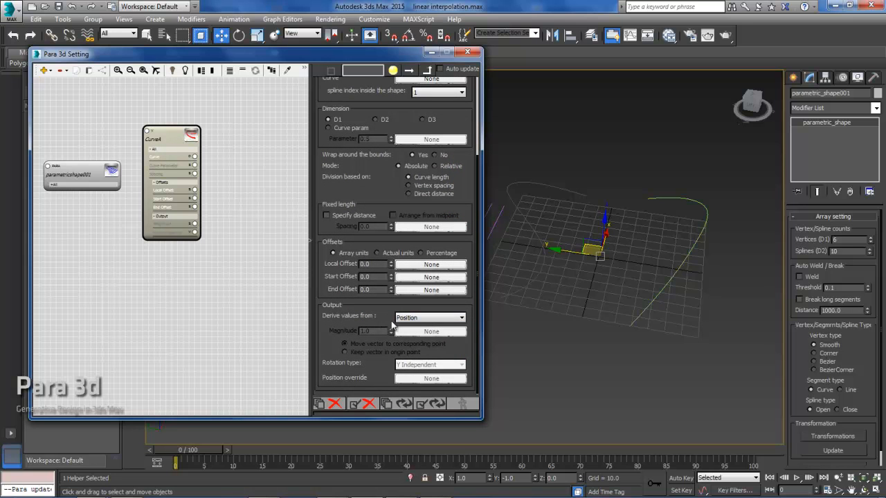
{"action": "left_click", "coordinate": [414, 318]}
{"action": "left_click", "coordinate": [412, 329]}
- Duplicate the CurveA controller, place the copy below the original and rename it CurveB
{"action": "left_click", "coordinate": [236, 139]}
{"action": "mouse_move", "coordinate": [166, 135]}
{"action": "left_mouse_down"}
{"action": "mouse_move", "coordinate": [174, 143]}
{"action": "mouse_move", "coordinate": [164, 130]}
{"action": "left_mouse_up"}
{"action": "left_click", "coordinate": [157, 143]}
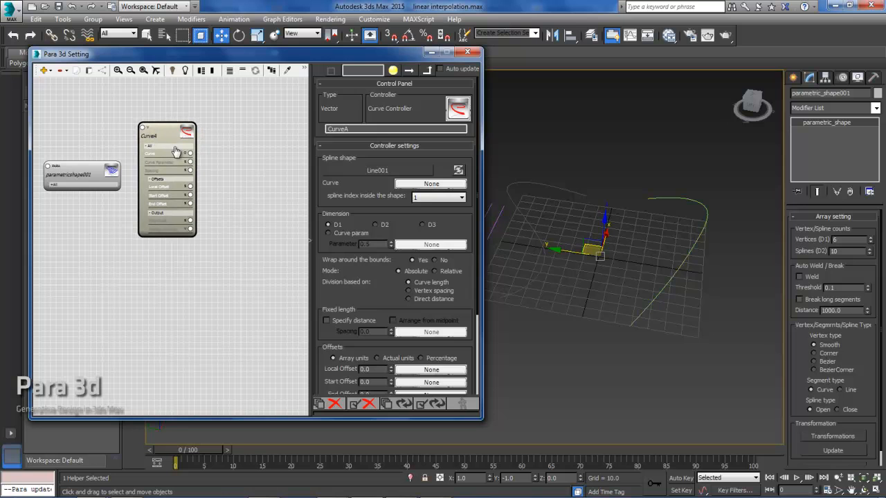
{"action": "right_click", "coordinate": [163, 131]}
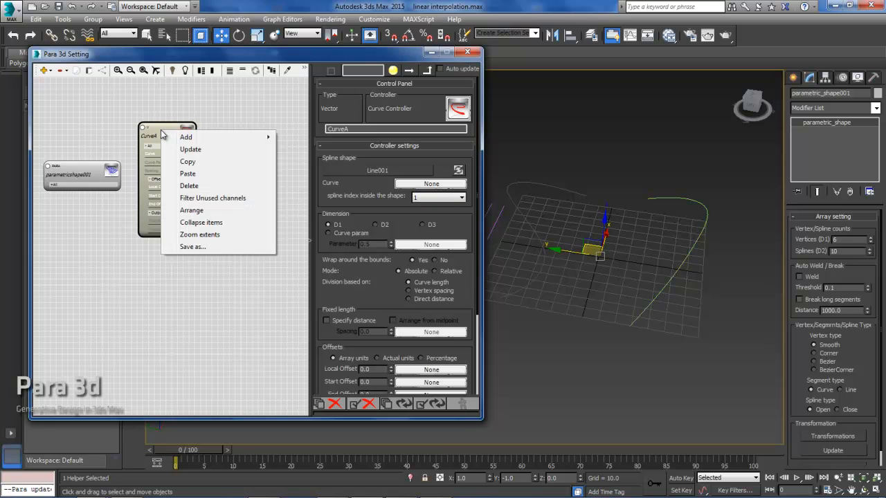
{"action": "left_click", "coordinate": [214, 160]}
{"action": "left_click", "coordinate": [220, 199]}
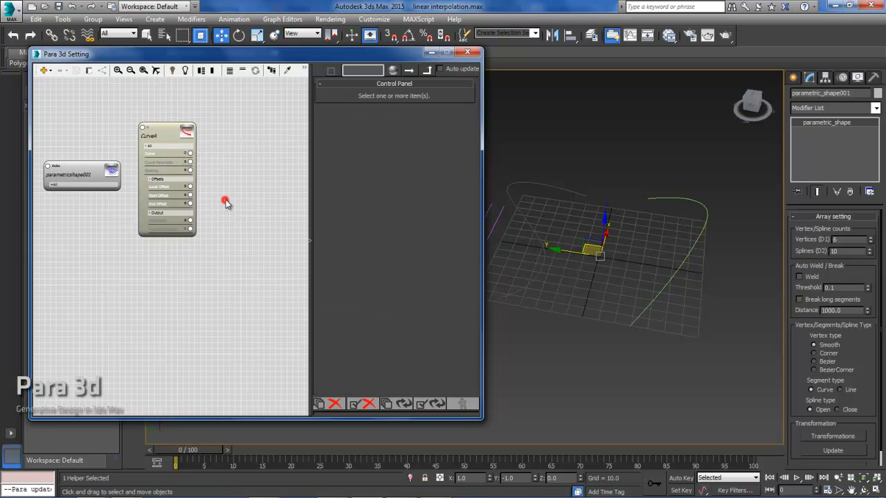
{"action": "right_click", "coordinate": [222, 199]}
{"action": "left_click", "coordinate": [251, 219]}
{"action": "left_click_drag", "start_coordinate": [254, 215], "coordinate": [156, 265]}
{"action": "left_click", "coordinate": [361, 128]}
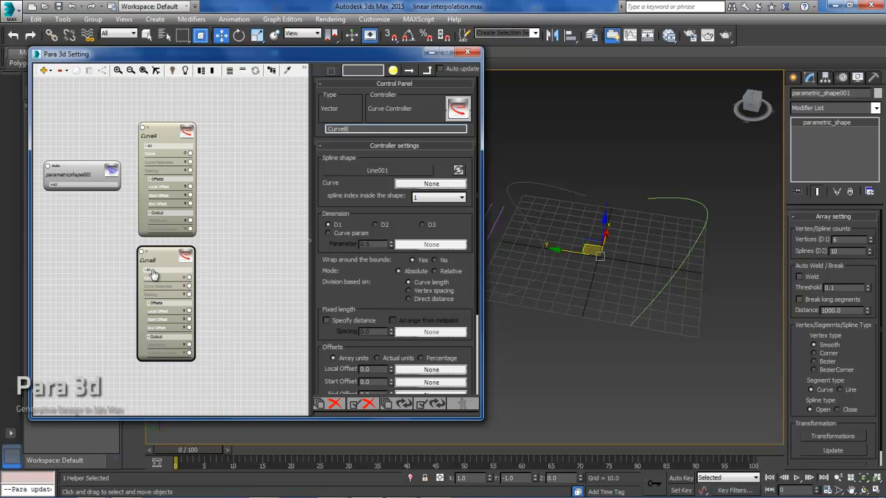
- Assign the green curve, Line002, as the spline shape of the CurveB controller
{"action": "left_click_drag", "start_coordinate": [167, 259], "coordinate": [157, 256]}
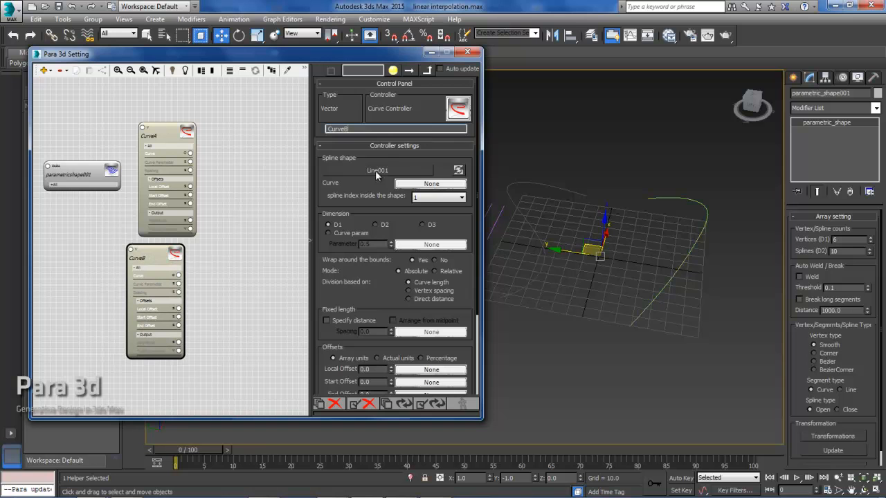
{"action": "left_click", "coordinate": [355, 168]}
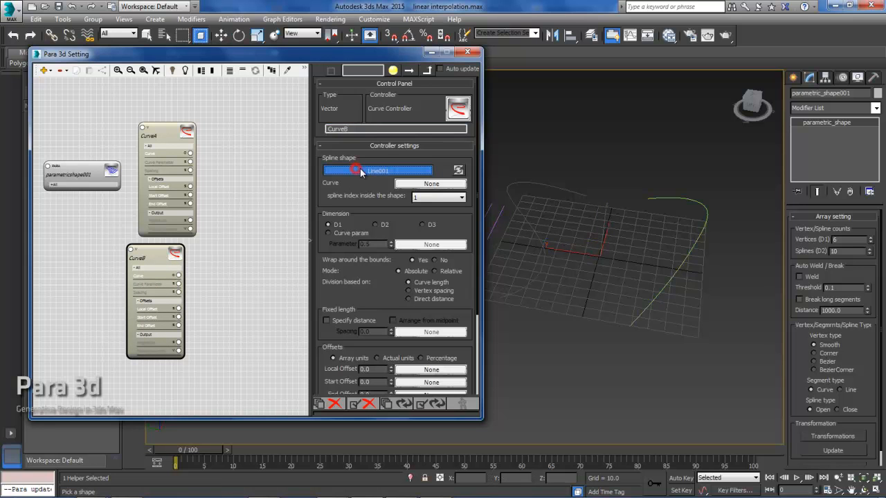
{"action": "left_click", "coordinate": [690, 252]}
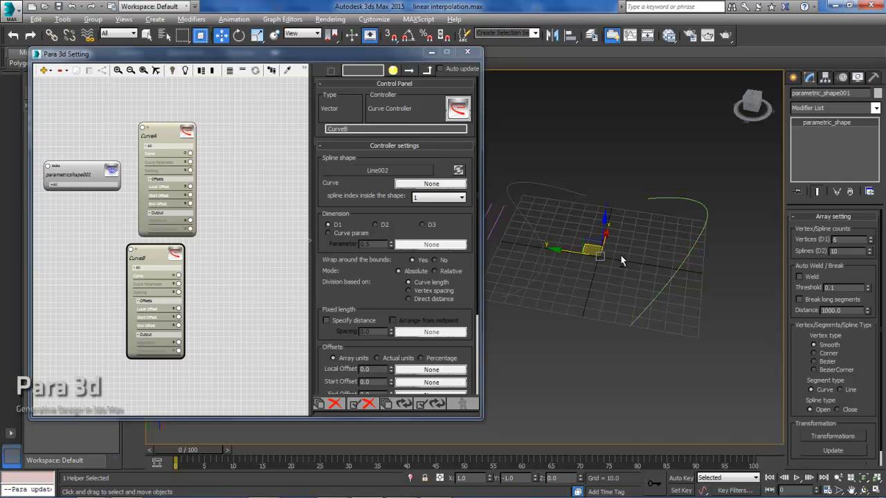
{"action": "middle_click_drag", "start_coordinate": [639, 251], "coordinate": [634, 242], "text": "alt"}
{"action": "left_click", "coordinate": [228, 243]}
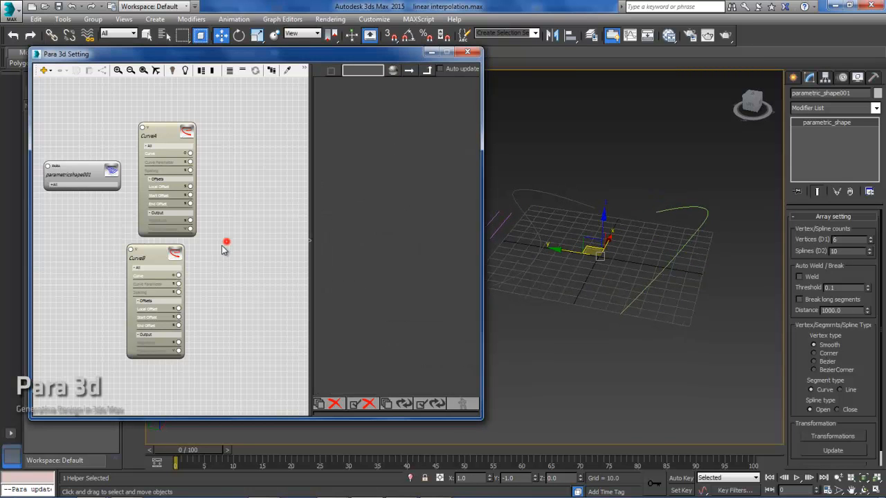
- Align the CurveB node under CurveA and move both curve controllers farther from the shape node to make room between them
{"action": "left_click", "coordinate": [148, 253]}
{"action": "left_click_drag", "start_coordinate": [171, 255], "coordinate": [185, 254]}
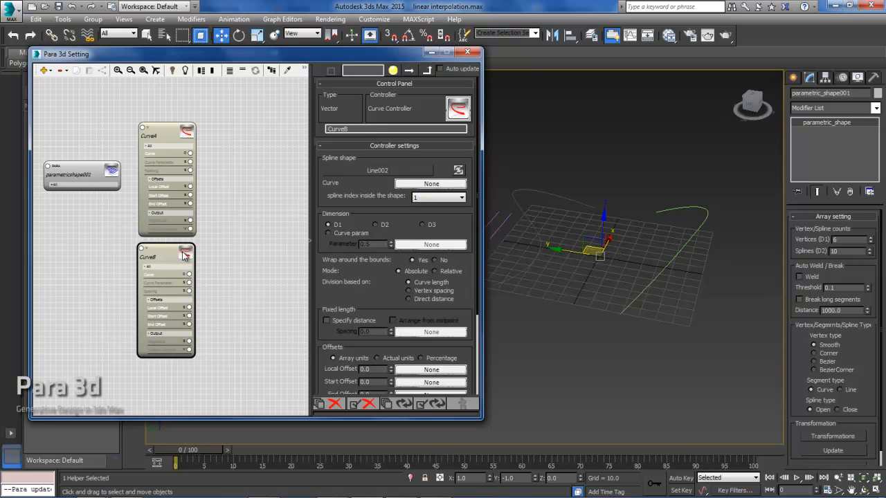
{"action": "left_click_drag", "start_coordinate": [233, 287], "coordinate": [138, 168]}
{"action": "left_click_drag", "start_coordinate": [173, 136], "coordinate": [246, 135]}
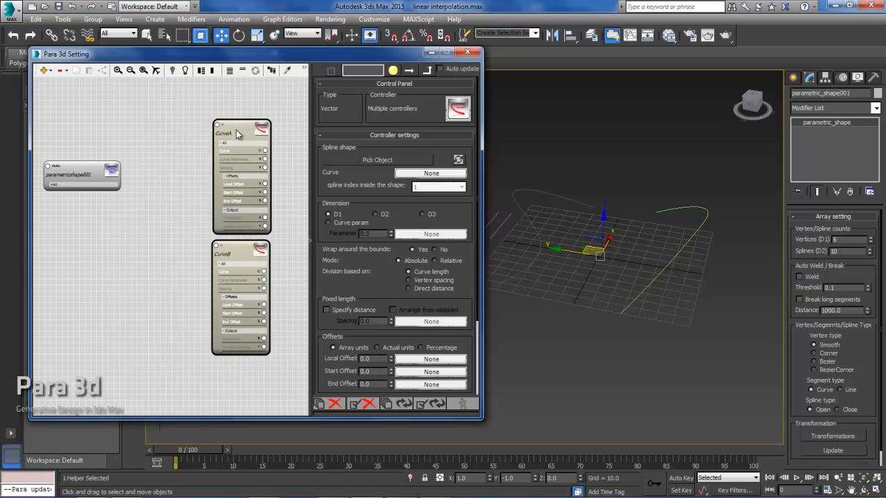
{"action": "left_click", "coordinate": [150, 179]}
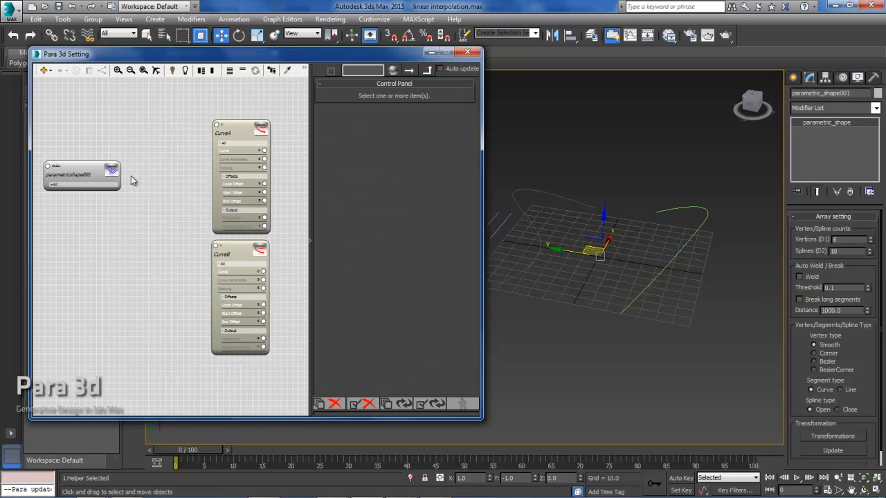
{"action": "left_click", "coordinate": [81, 174]}
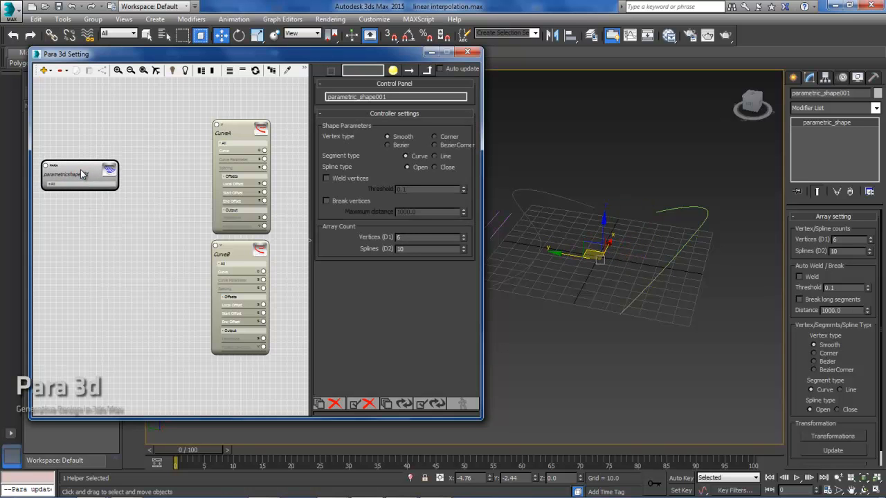
{"action": "double_click", "coordinate": [150, 189]}
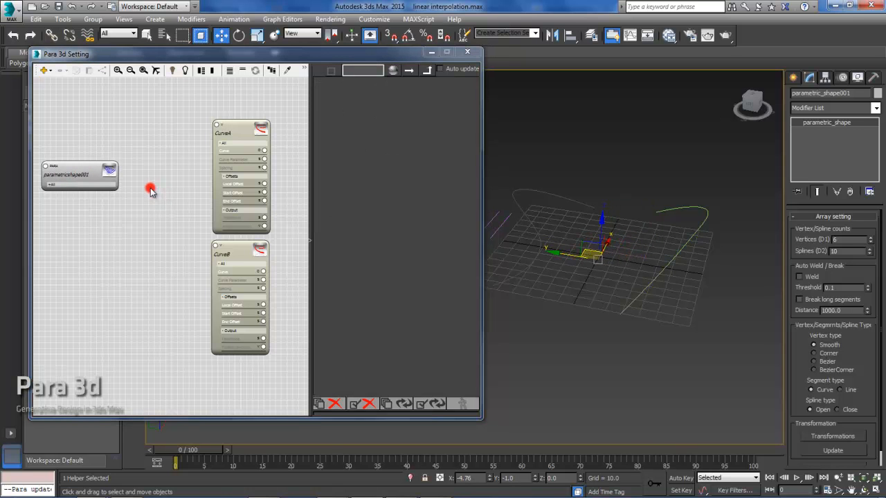
- Find the Linear Controller in the controller library, add it to the graph and place it between the shape node and the curve controllers
{"action": "left_click_drag", "start_coordinate": [225, 197], "coordinate": [387, 120]}
{"action": "left_click", "coordinate": [351, 136]}
{"action": "type", "text": "linear"}
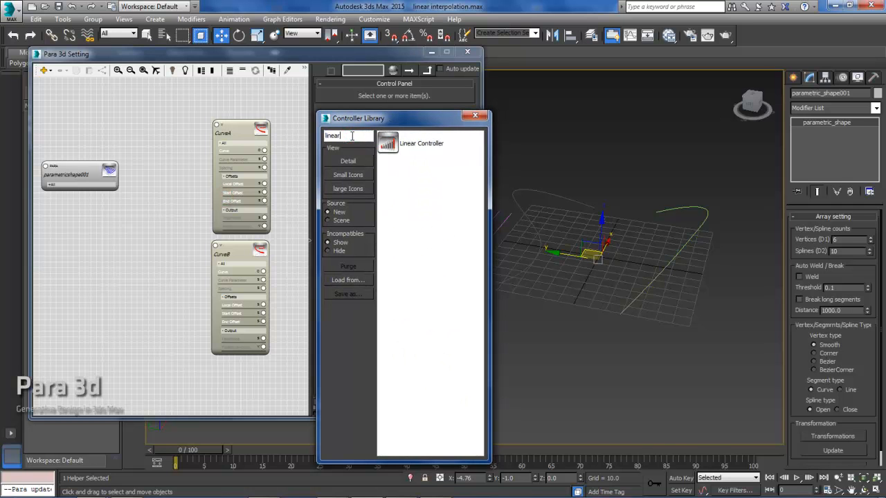
{"action": "left_click_drag", "start_coordinate": [392, 143], "coordinate": [233, 406]}
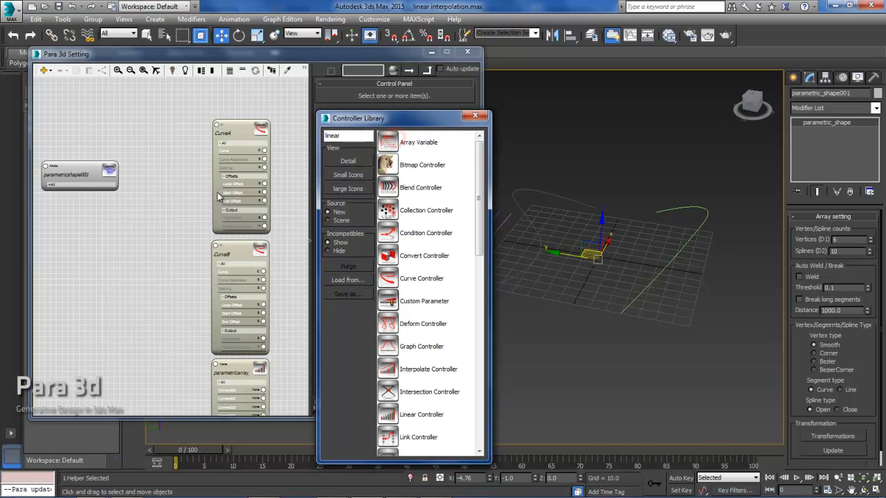
{"action": "left_click_drag", "start_coordinate": [235, 371], "coordinate": [101, 142]}
{"action": "left_click_drag", "start_coordinate": [122, 300], "coordinate": [192, 276]}
{"action": "scroll", "coordinate": [141, 179], "scroll_direction": "up", "scroll_amount": 2}
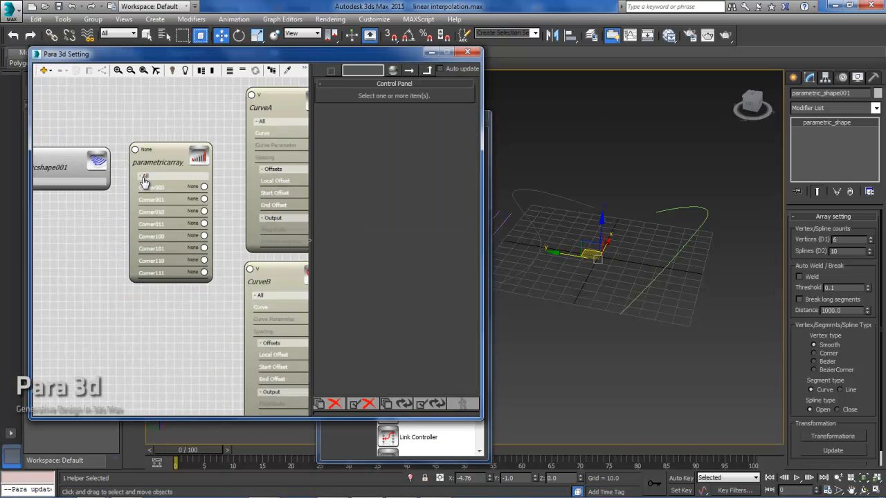
{"action": "scroll", "coordinate": [212, 170], "scroll_direction": "down", "scroll_amount": 2}
- Rename the new linear controller as Linear
{"action": "left_click", "coordinate": [213, 161]}
{"action": "left_click_drag", "start_coordinate": [182, 167], "coordinate": [182, 165]}
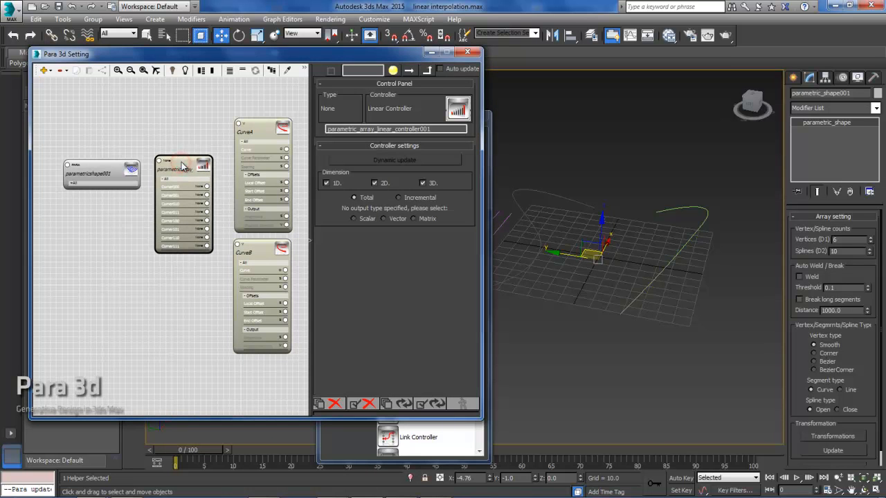
{"action": "double_click", "coordinate": [441, 128]}
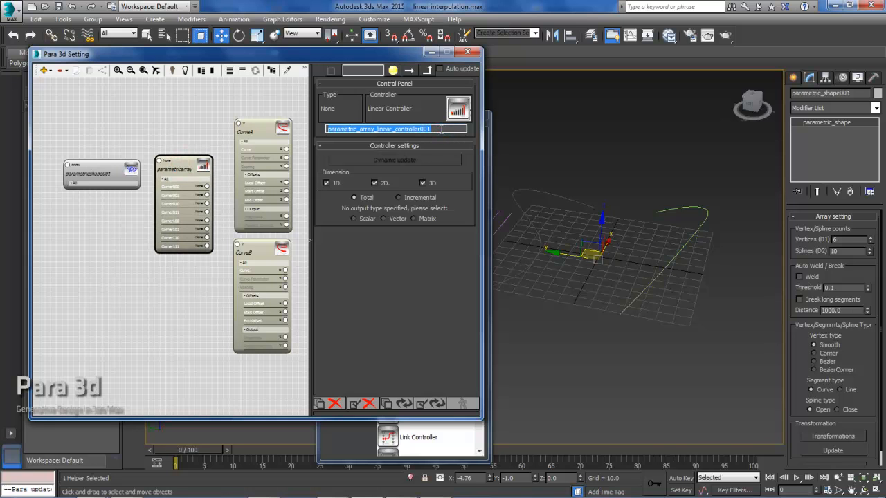
{"action": "type", "text": "Linear"}
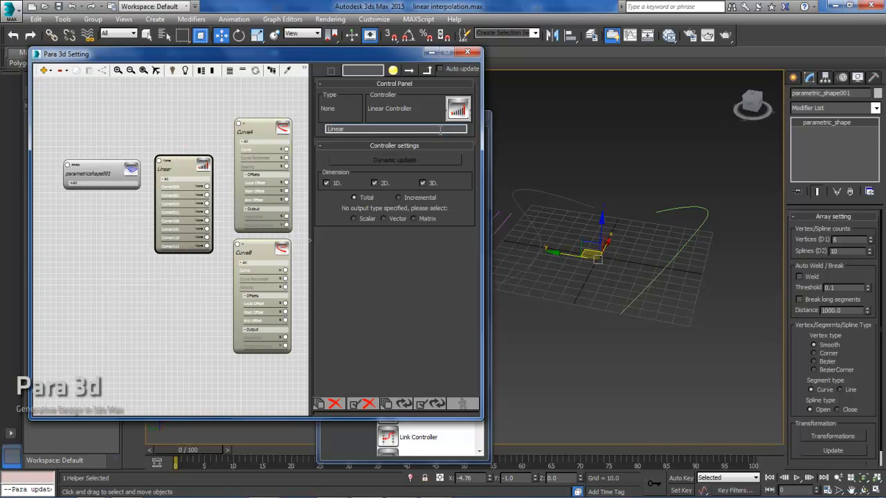
{"action": "left_click", "coordinate": [204, 135]}
- Restrict the Linear controller to the 2D dimension only and set its output type to Vector
{"action": "left_click", "coordinate": [189, 164]}
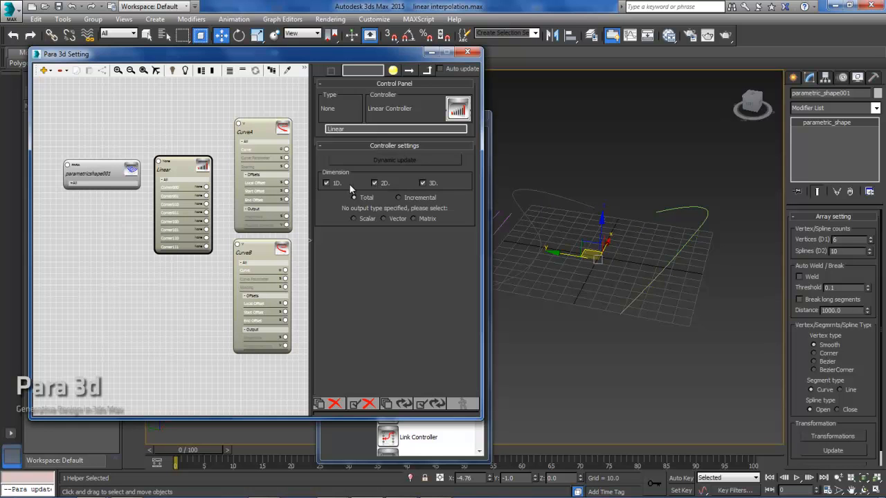
{"action": "left_click", "coordinate": [326, 184]}
{"action": "left_click", "coordinate": [422, 184]}
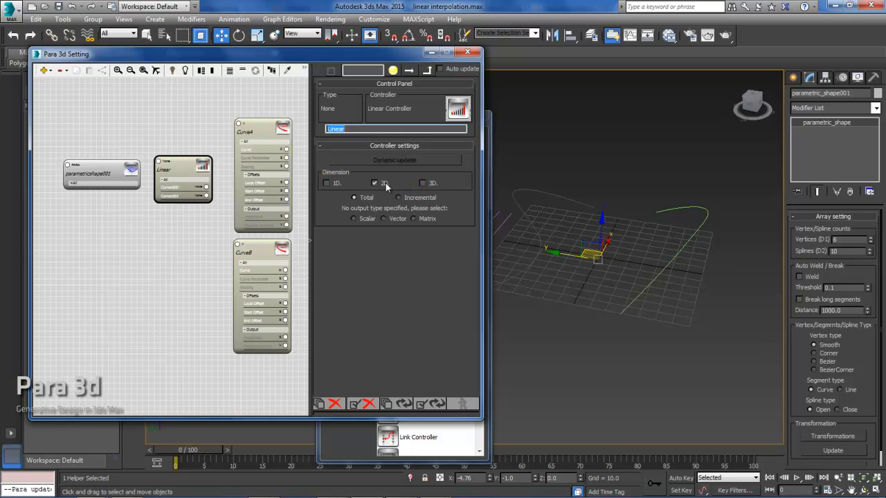
{"action": "left_click", "coordinate": [383, 218]}
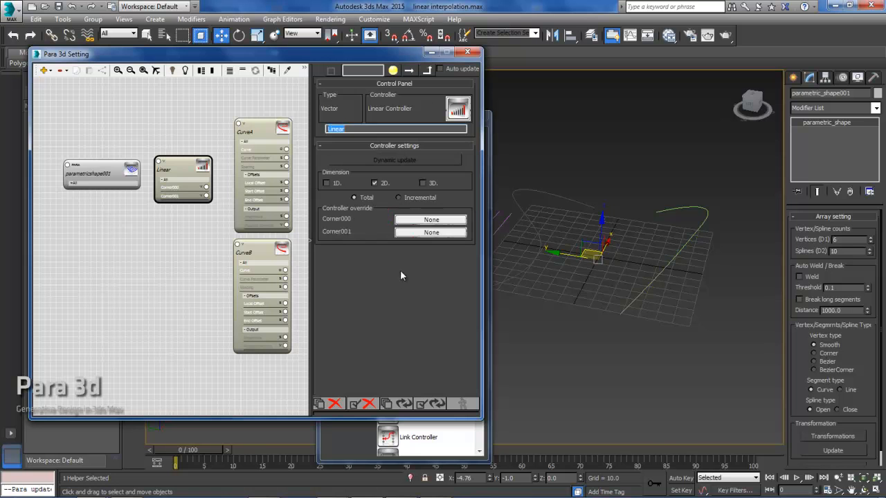
- Connect the output of the CurveA controller to the Corner000 input of the Linear controller
{"action": "middle_click_drag", "start_coordinate": [166, 217], "coordinate": [140, 206]}
{"action": "scroll", "coordinate": [188, 173], "scroll_direction": "up", "scroll_amount": 3}
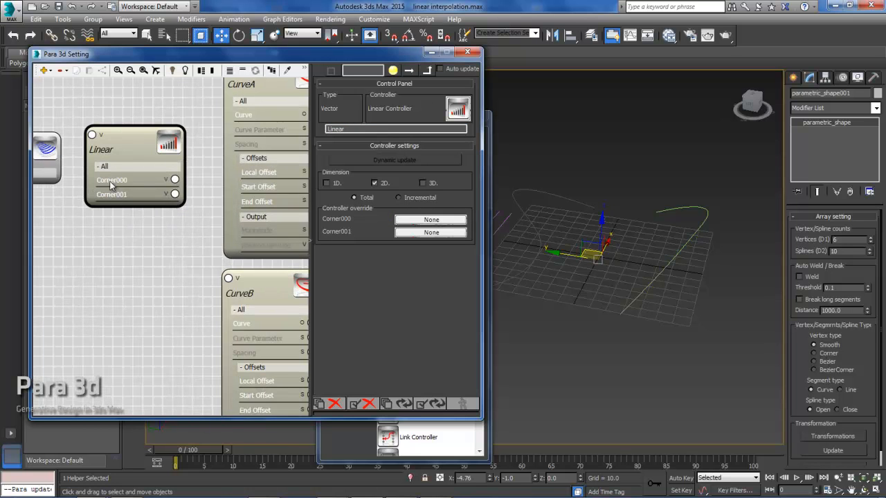
{"action": "scroll", "coordinate": [170, 246], "scroll_direction": "down", "scroll_amount": 2}
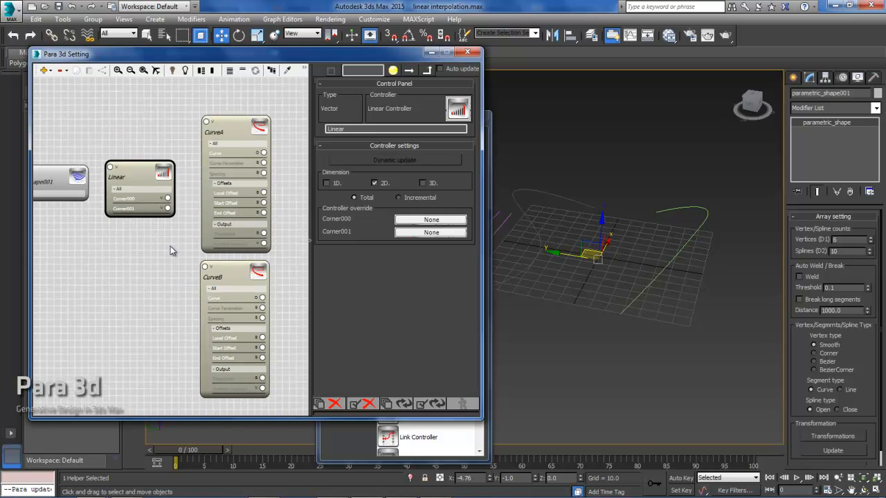
{"action": "left_click_drag", "start_coordinate": [204, 112], "coordinate": [199, 108]}
{"action": "left_click", "coordinate": [134, 109]}
{"action": "middle_click_drag", "start_coordinate": [190, 124], "coordinate": [209, 123]}
{"action": "left_click", "coordinate": [211, 111]}
{"action": "left_click_drag", "start_coordinate": [211, 110], "coordinate": [159, 183]}
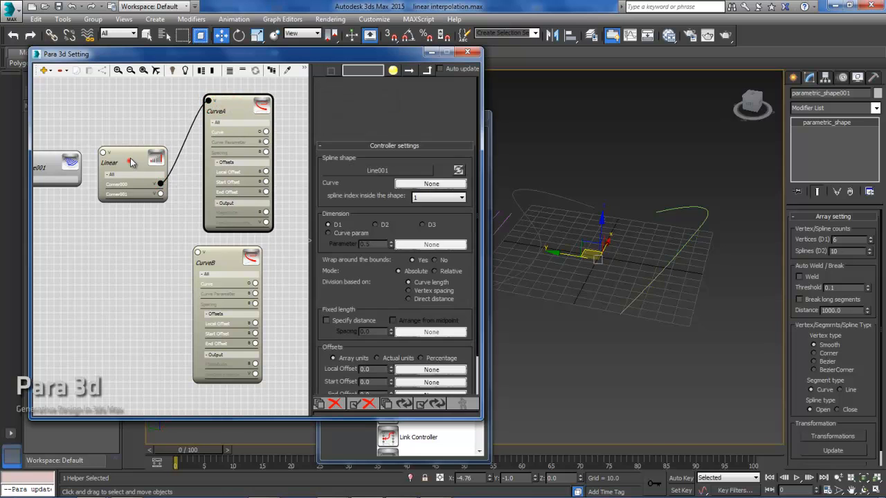
- Connect the output of the CurveB controller to the Corner001 input of the Linear controller
{"action": "left_click", "coordinate": [131, 165]}
{"action": "left_click", "coordinate": [225, 261]}
{"action": "left_click_drag", "start_coordinate": [197, 252], "coordinate": [161, 195]}
{"action": "middle_click_drag", "start_coordinate": [144, 244], "coordinate": [196, 246]}
{"action": "scroll", "coordinate": [197, 245], "scroll_direction": "up", "scroll_amount": 1}
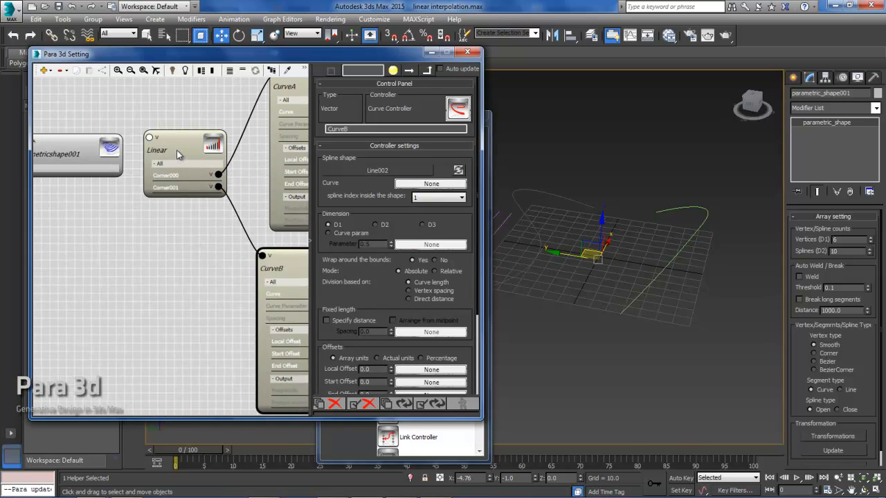
{"action": "left_click", "coordinate": [177, 158]}
{"action": "scroll", "coordinate": [215, 228], "scroll_direction": "down", "scroll_amount": 3}
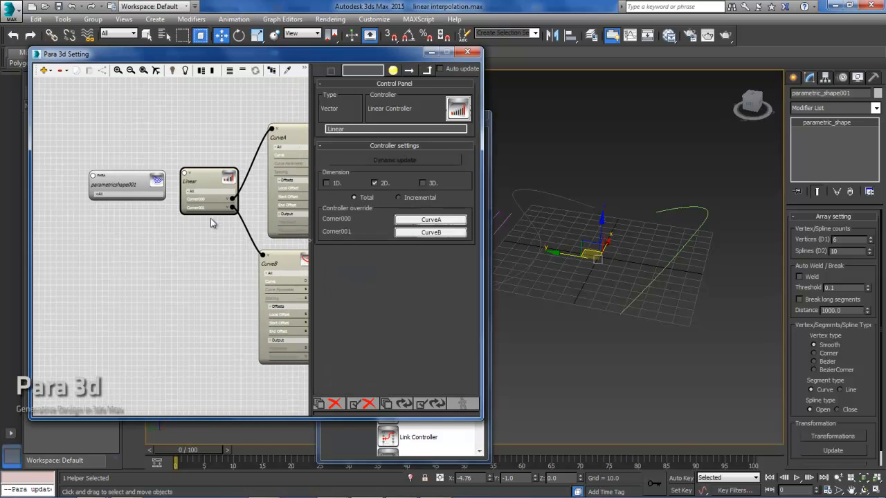
- Expand the inputs of the parametric shape node and connect the Linear controller's output to its Vertex input
{"action": "left_click", "coordinate": [98, 194]}
{"action": "left_click_drag", "start_coordinate": [119, 181], "coordinate": [115, 177]}
{"action": "left_click_drag", "start_coordinate": [184, 173], "coordinate": [158, 205]}
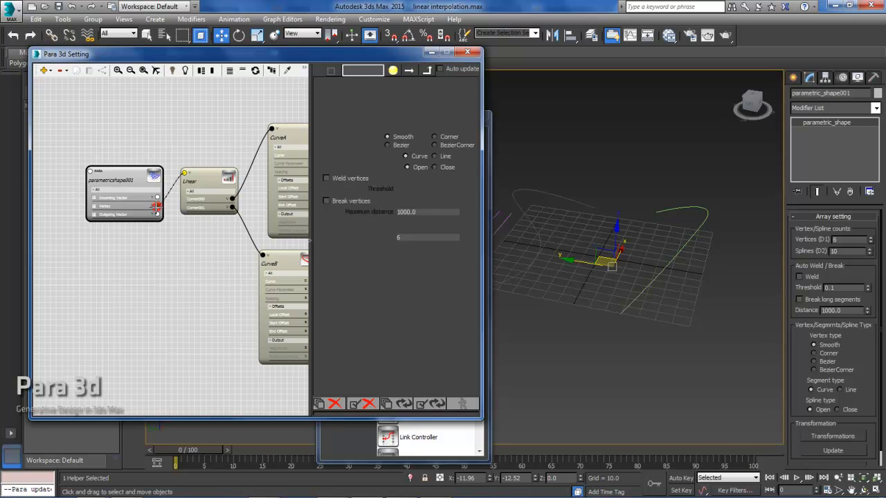
{"action": "middle_click_drag", "start_coordinate": [221, 279], "coordinate": [174, 262]}
{"action": "scroll", "coordinate": [180, 260], "scroll_direction": "down", "scroll_amount": 2}
{"action": "scroll", "coordinate": [173, 261], "scroll_direction": "up", "scroll_amount": 1}
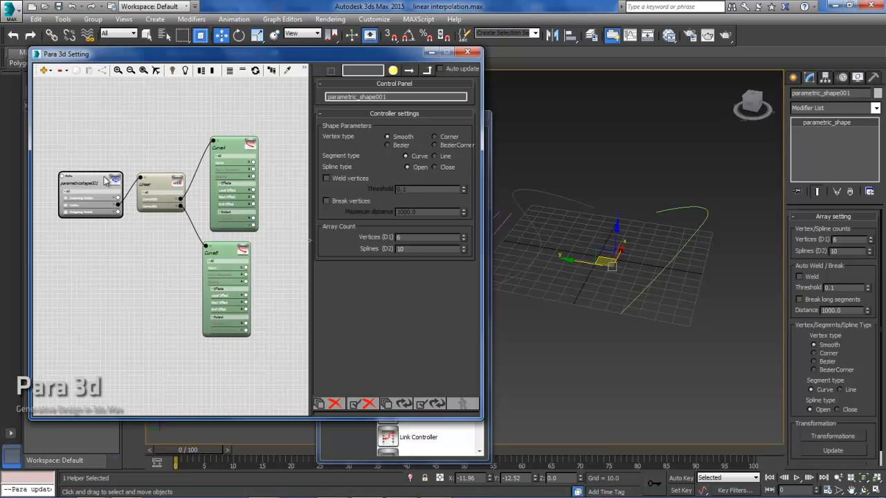
- Update the controller network to generate the splines between the two curves, and align the CurveB node under CurveA
{"action": "left_click", "coordinate": [157, 183]}
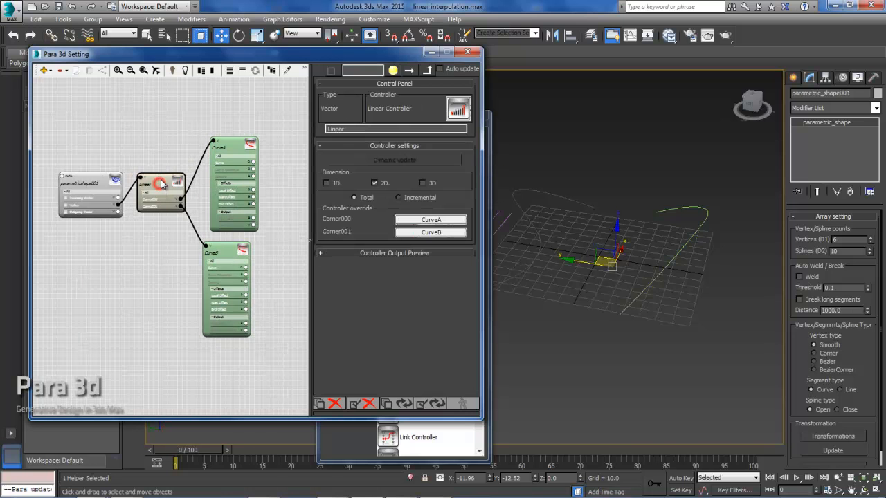
{"action": "left_click_drag", "start_coordinate": [157, 183], "coordinate": [161, 187]}
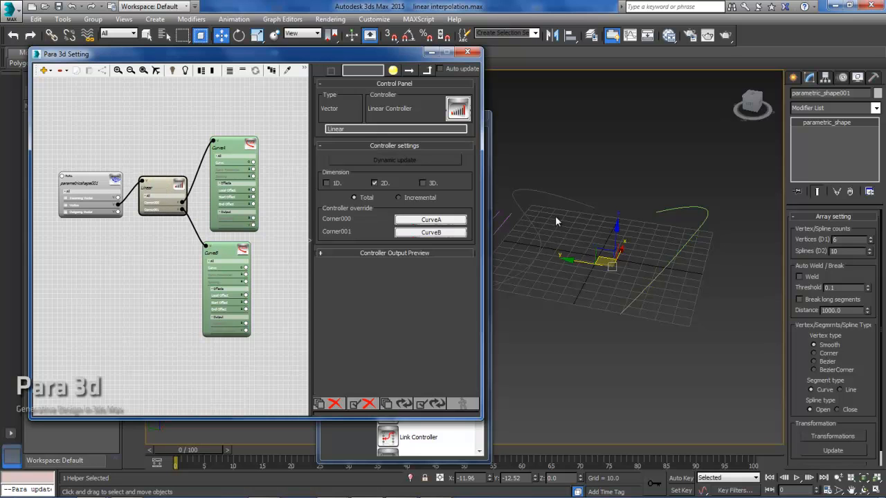
{"action": "left_click", "coordinate": [435, 404]}
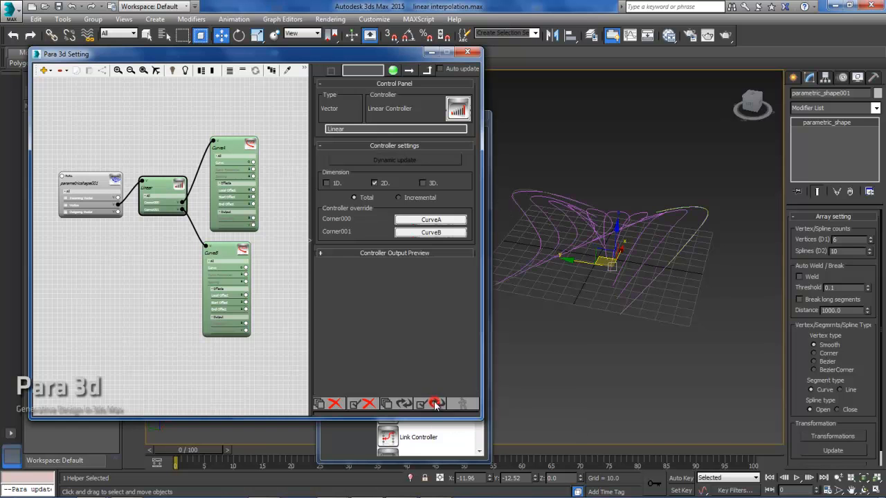
{"action": "left_click", "coordinate": [226, 270]}
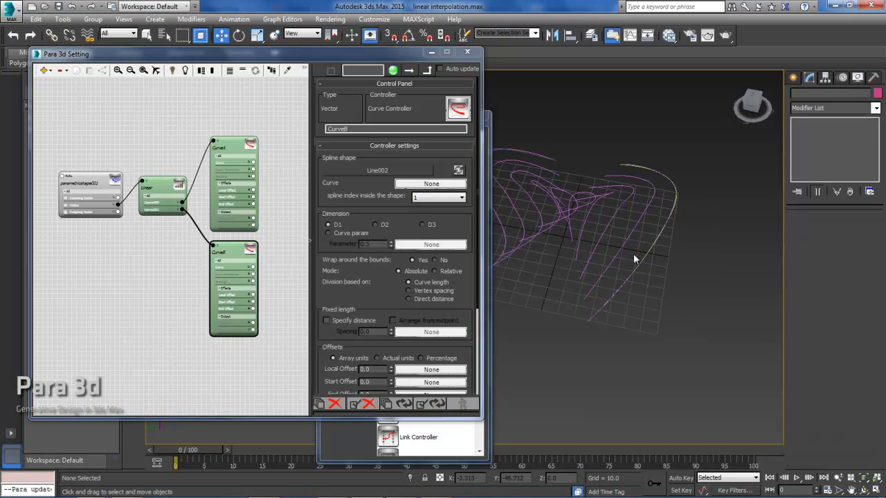
{"action": "middle_click_drag", "start_coordinate": [682, 244], "coordinate": [630, 196], "text": "alt"}
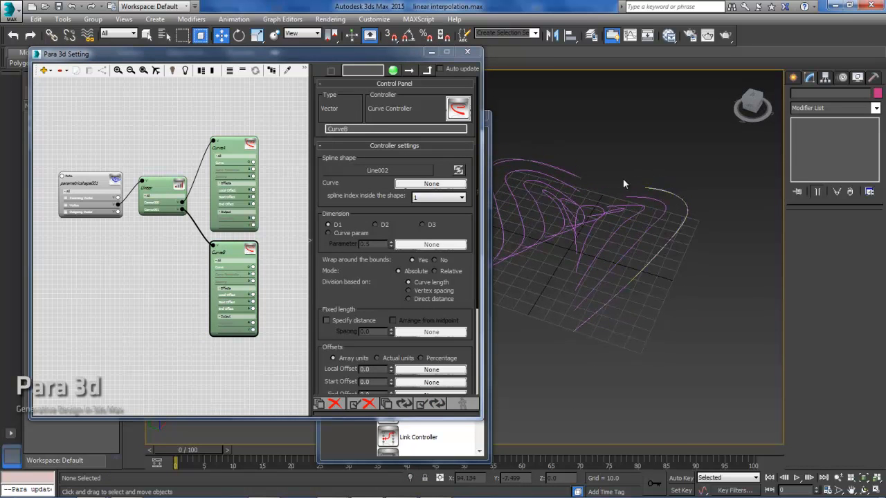
{"action": "middle_click_drag", "start_coordinate": [630, 277], "coordinate": [708, 205], "text": "alt"}
- Select Line002 from the CurveB controller and reverse the direction of its spline
{"action": "left_click_drag", "start_coordinate": [229, 253], "coordinate": [226, 248]}
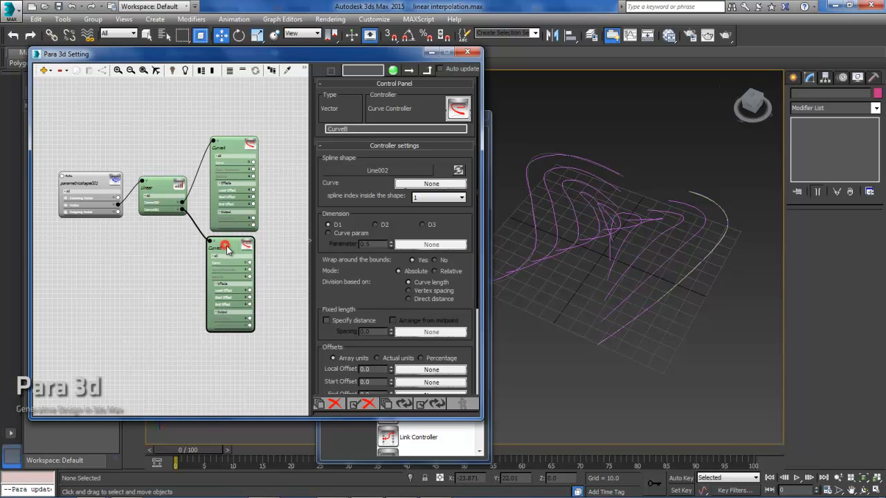
{"action": "left_click", "coordinate": [372, 171]}
{"action": "middle_click_drag", "start_coordinate": [687, 278], "coordinate": [650, 258]}
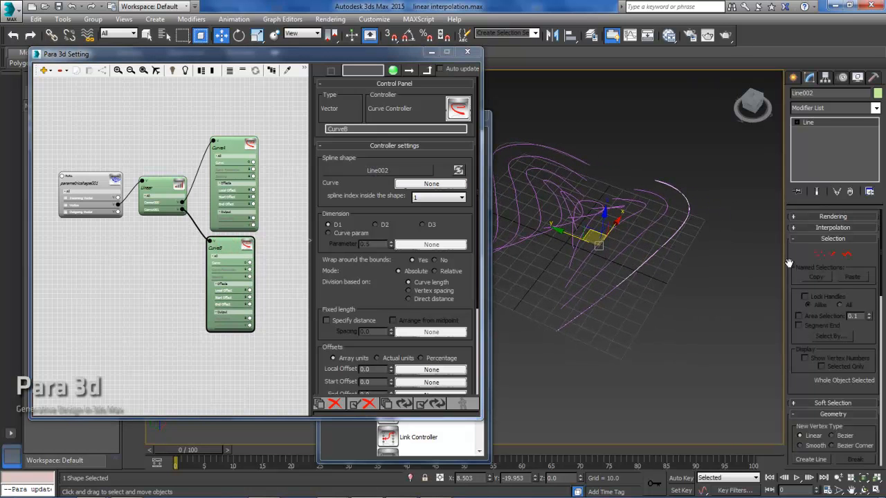
{"action": "left_click", "coordinate": [850, 252]}
{"action": "left_click", "coordinate": [663, 240]}
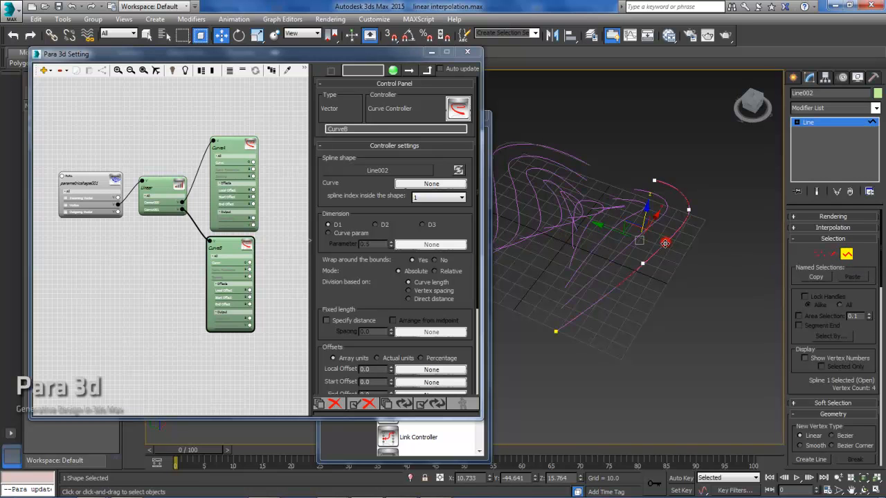
{"action": "scroll", "coordinate": [865, 339], "scroll_direction": "down", "scroll_amount": 4}
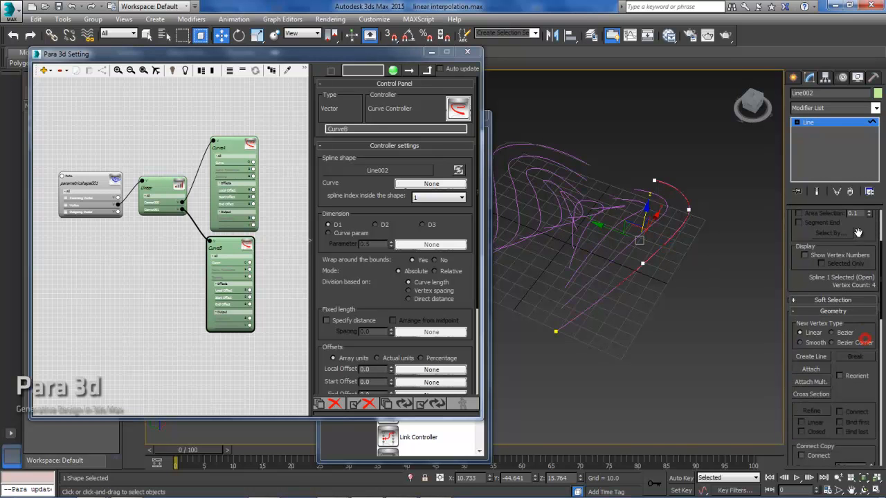
{"action": "scroll", "coordinate": [860, 371], "scroll_direction": "down", "scroll_amount": 4}
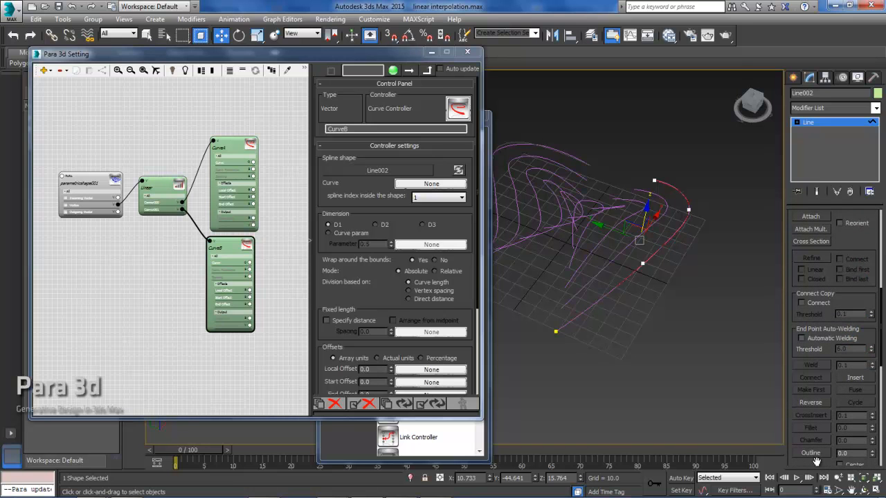
{"action": "scroll", "coordinate": [817, 461], "scroll_direction": "down", "scroll_amount": 2}
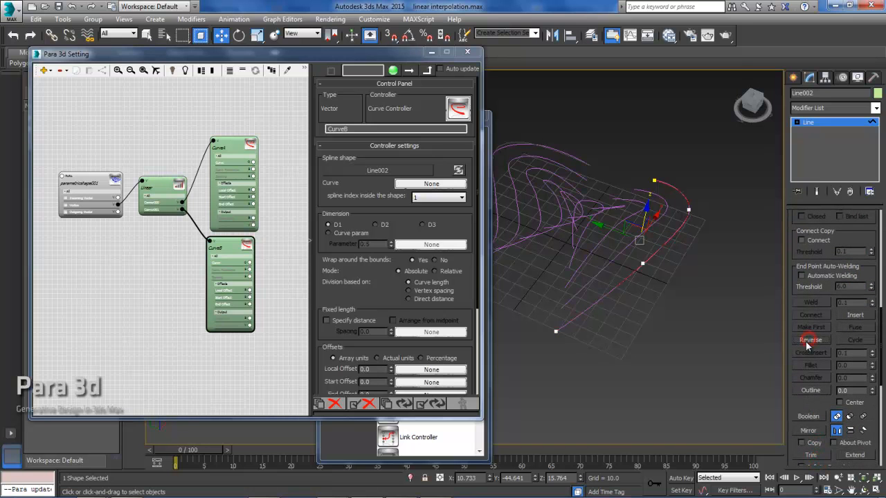
- Update the controller network to rebuild the interpolated splines from the reversed curve
{"action": "left_click", "coordinate": [432, 403]}
{"action": "middle_click_drag", "start_coordinate": [628, 289], "coordinate": [613, 242], "text": "alt"}
{"action": "middle_click_drag", "start_coordinate": [612, 243], "coordinate": [588, 237], "text": "alt"}
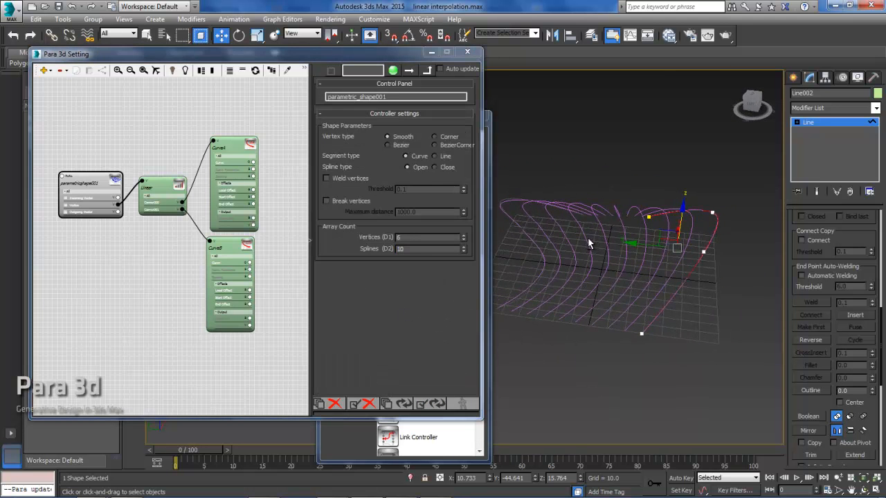
- Set the number of splines (D2) of the parametric shape to 15
{"action": "left_click_drag", "start_coordinate": [97, 184], "coordinate": [94, 169]}
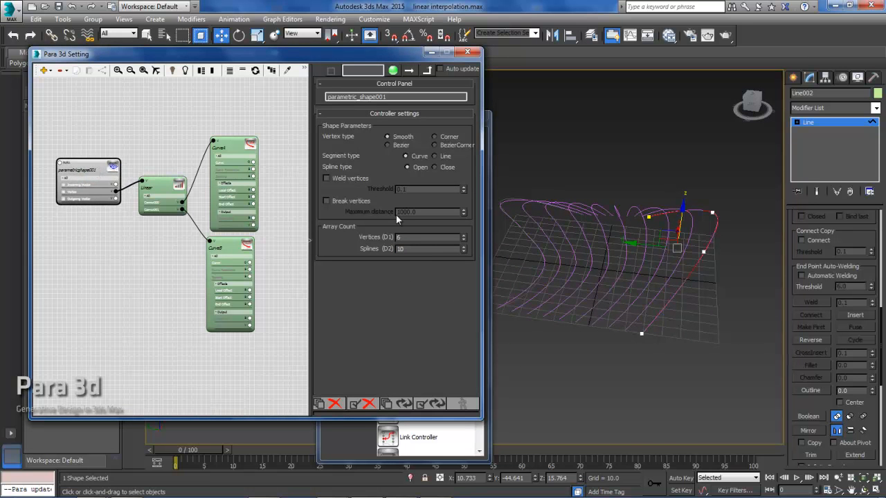
{"action": "double_click", "coordinate": [415, 250]}
{"action": "key", "text": "Return"}
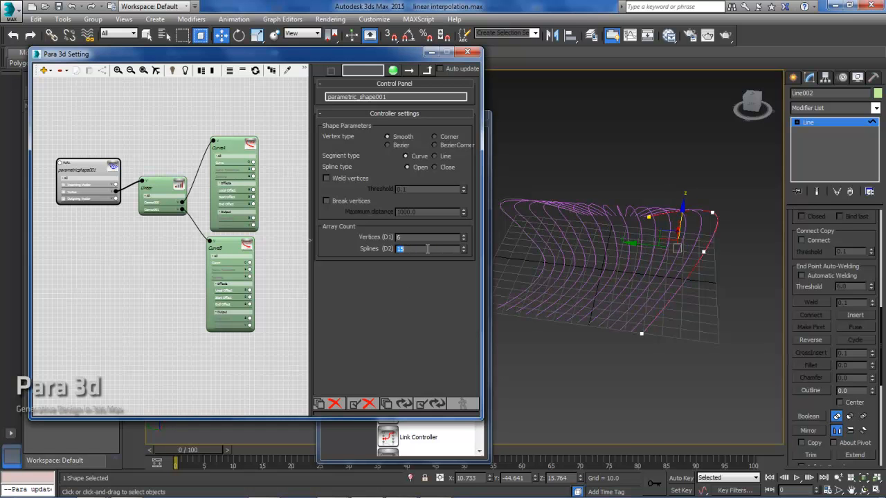
- Set the parametric shape's array count to 25 splines (D2) and 10 vertices (D1)
{"action": "type", "text": "25"}
{"action": "key", "text": "Return"}
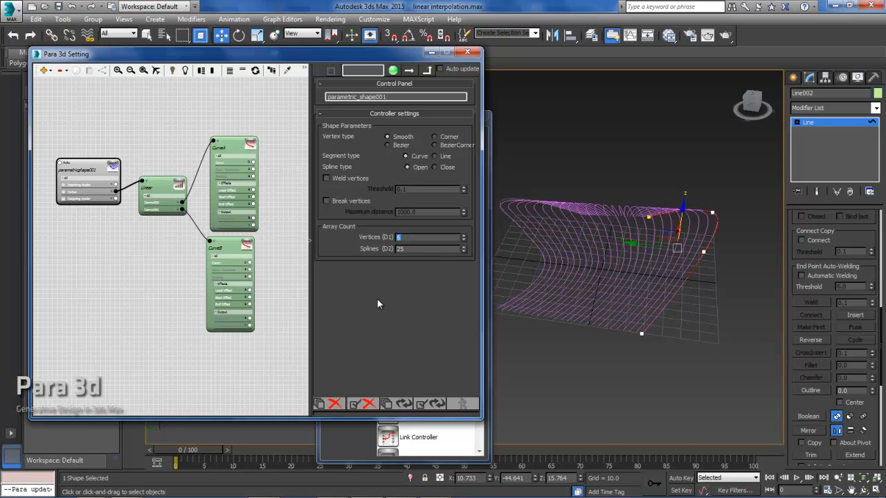
{"action": "type", "text": "10"}
{"action": "key", "text": "Return"}
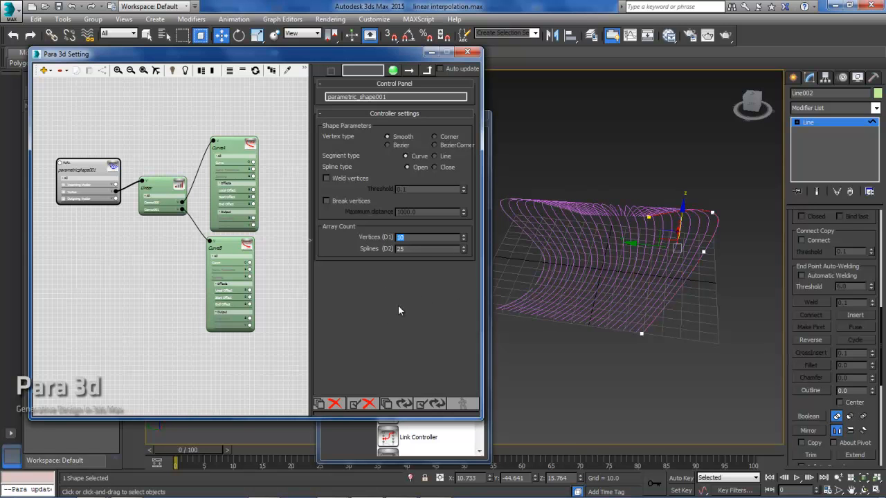
- Raise the two upper vertices of Line002 along the Z axis to make the curve's arch taller
{"action": "left_click_drag", "start_coordinate": [388, 55], "coordinate": [367, 54]}
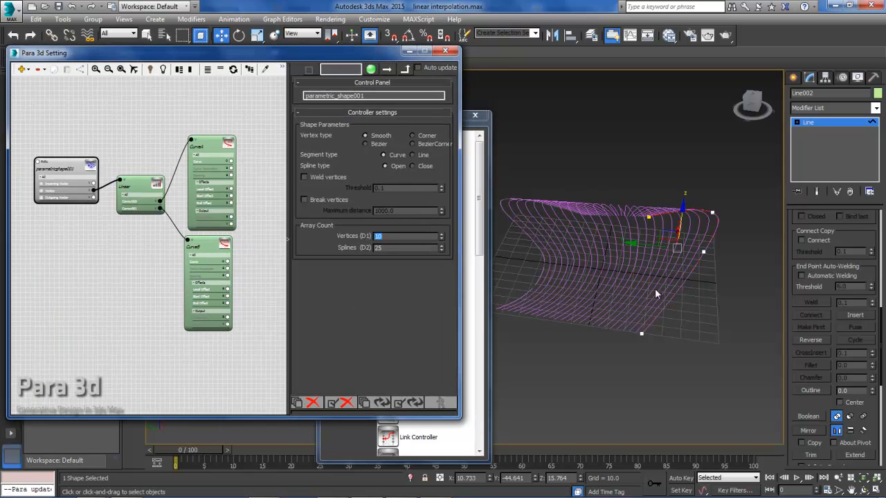
{"action": "middle_click_drag", "start_coordinate": [664, 315], "coordinate": [609, 313], "text": "alt"}
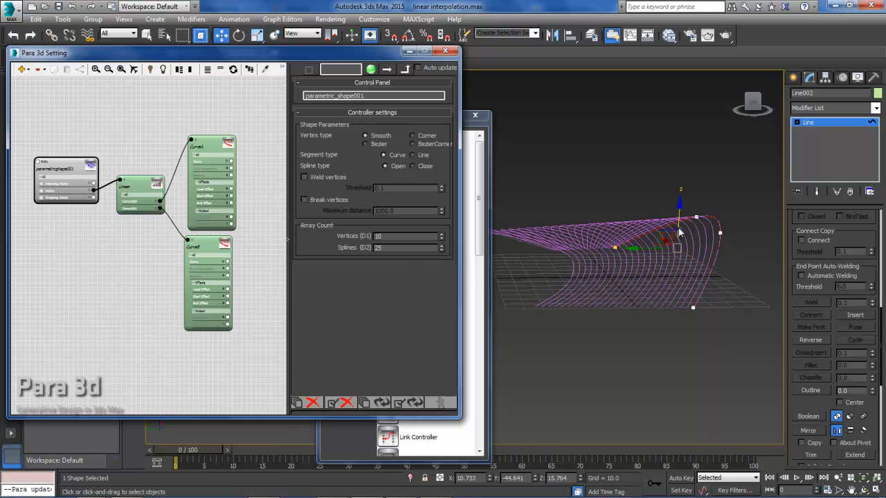
{"action": "left_click", "coordinate": [727, 196]}
{"action": "left_click", "coordinate": [720, 223]}
{"action": "left_click", "coordinate": [797, 121]}
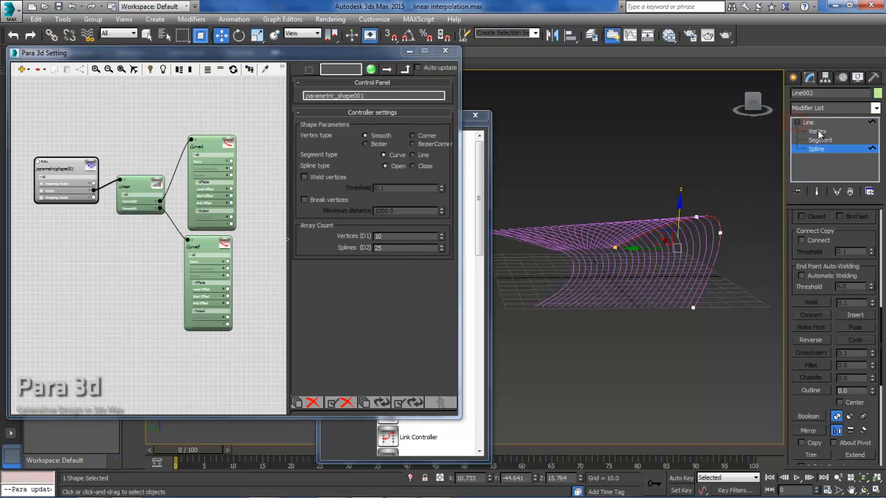
{"action": "left_click", "coordinate": [817, 131]}
{"action": "left_click_drag", "start_coordinate": [699, 176], "coordinate": [700, 127]}
{"action": "mouse_move", "coordinate": [702, 200]}
{"action": "middle_mouse_down", "text": "alt"}
{"action": "mouse_move", "coordinate": [685, 210]}
{"action": "mouse_move", "coordinate": [706, 216]}
{"action": "mouse_move", "coordinate": [701, 208]}
{"action": "middle_mouse_up", "text": "alt"}
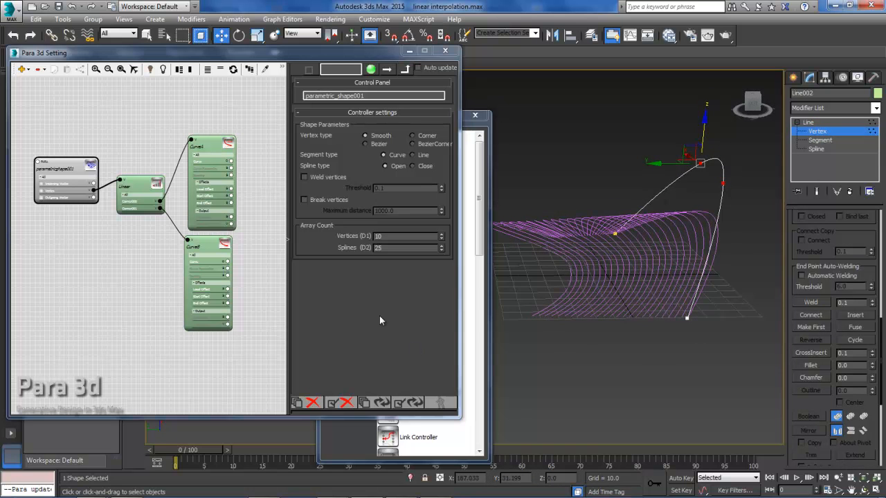
- Update the controller network so the interpolated splines follow the raised Line002 curve, and inspect the resulting shape
{"action": "left_click", "coordinate": [411, 403]}
{"action": "left_click", "coordinate": [533, 306]}
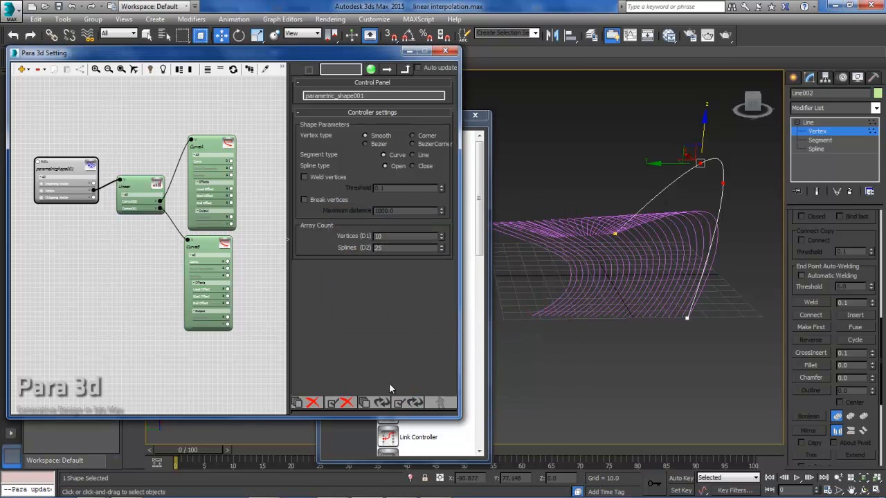
{"action": "left_click", "coordinate": [383, 402]}
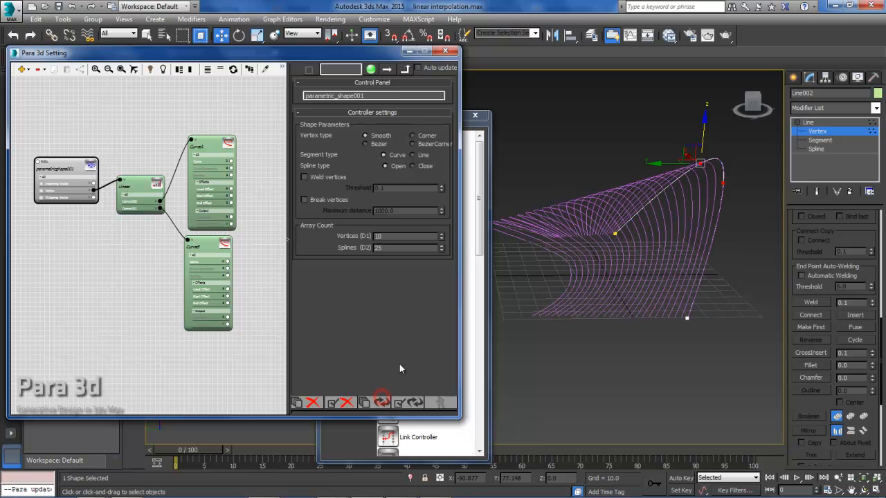
{"action": "mouse_move", "coordinate": [640, 240]}
{"action": "middle_mouse_down", "text": "alt"}
{"action": "mouse_move", "coordinate": [655, 231]}
{"action": "mouse_move", "coordinate": [619, 235]}
{"action": "mouse_move", "coordinate": [655, 234]}
{"action": "middle_mouse_up", "text": "alt"}
{"action": "scroll", "coordinate": [581, 236], "scroll_direction": "down", "scroll_amount": 4}
{"action": "middle_click_drag", "start_coordinate": [581, 236], "coordinate": [652, 261], "text": "alt"}
{"action": "scroll", "coordinate": [631, 265], "scroll_direction": "up", "scroll_amount": 3}
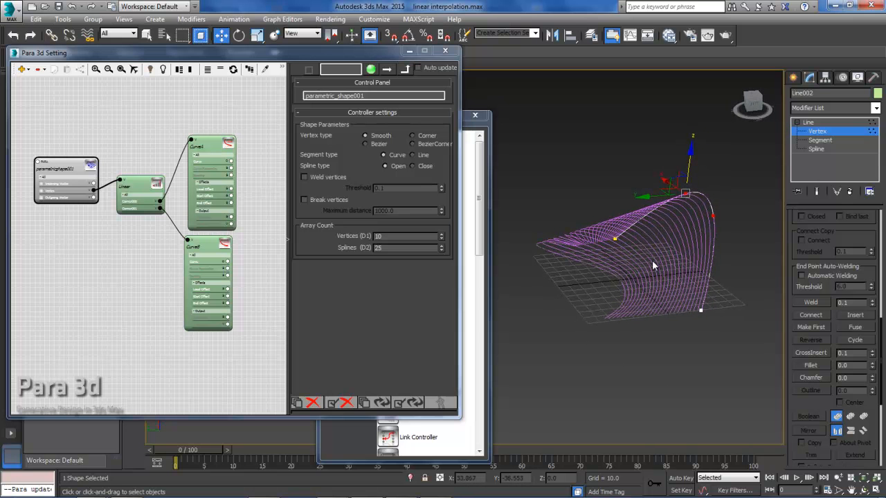